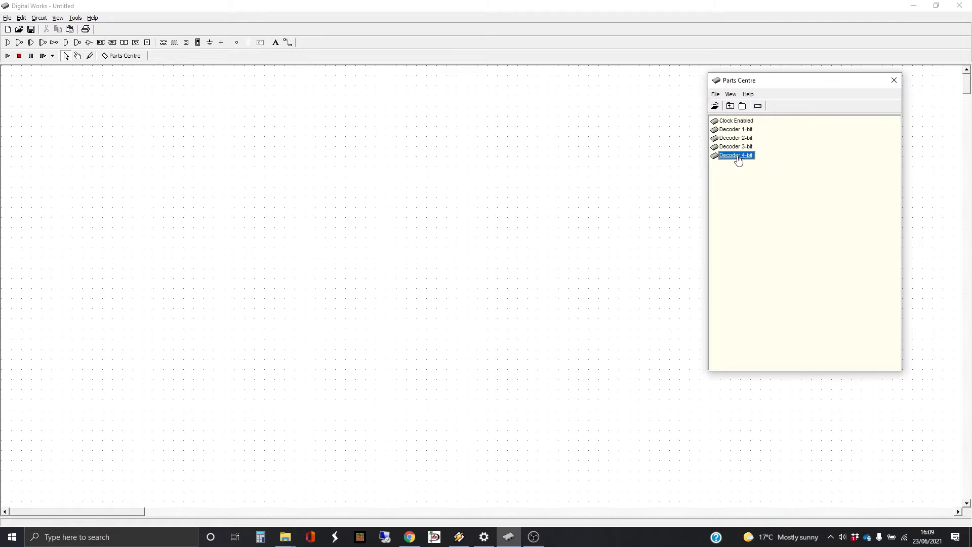
Place a 4-bit decoder in the circuit with one AND gate below its lower-right corner, and shift both toward the sheet's upper-left area.
drag(738, 159, 194, 193)
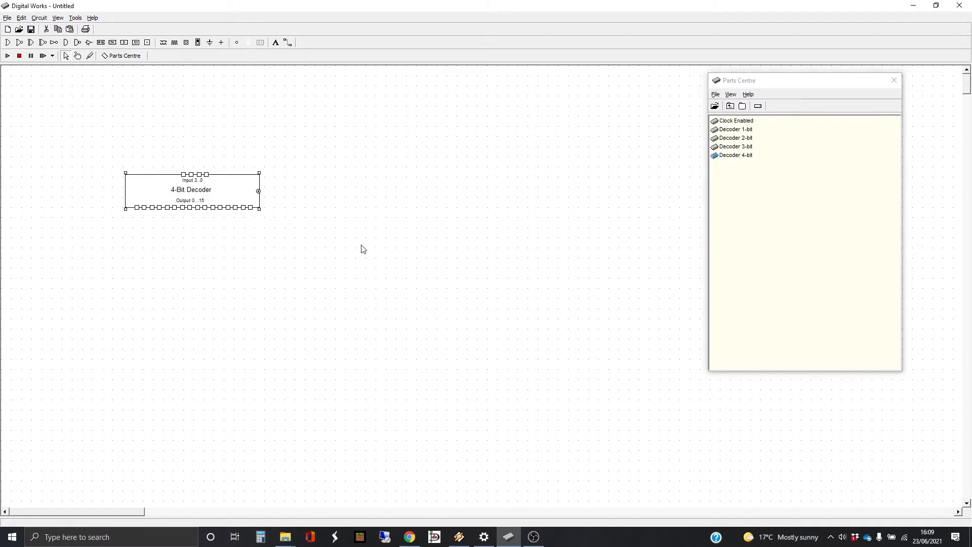
drag(233, 191, 203, 159)
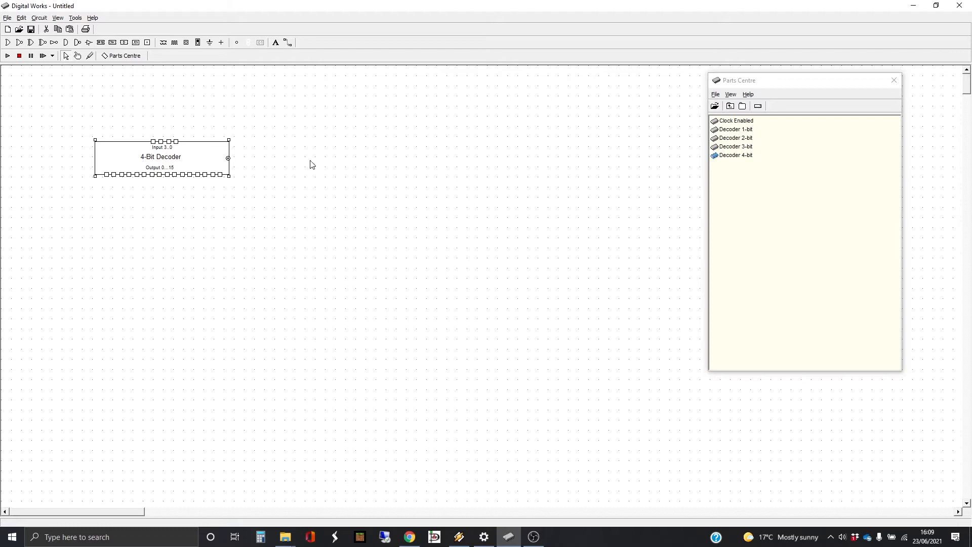
click(65, 43)
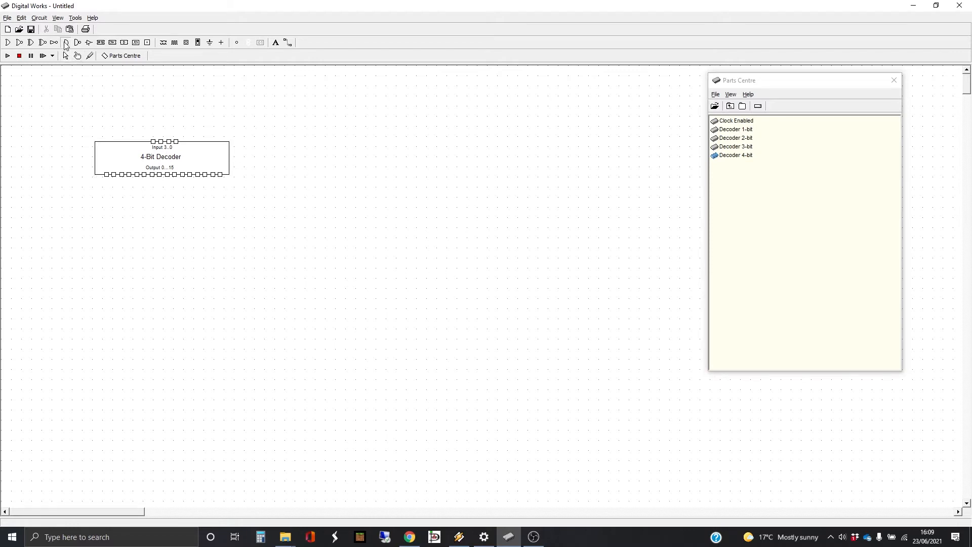
click(270, 190)
drag(270, 191, 261, 191)
drag(70, 108, 281, 223)
drag(257, 191, 232, 145)
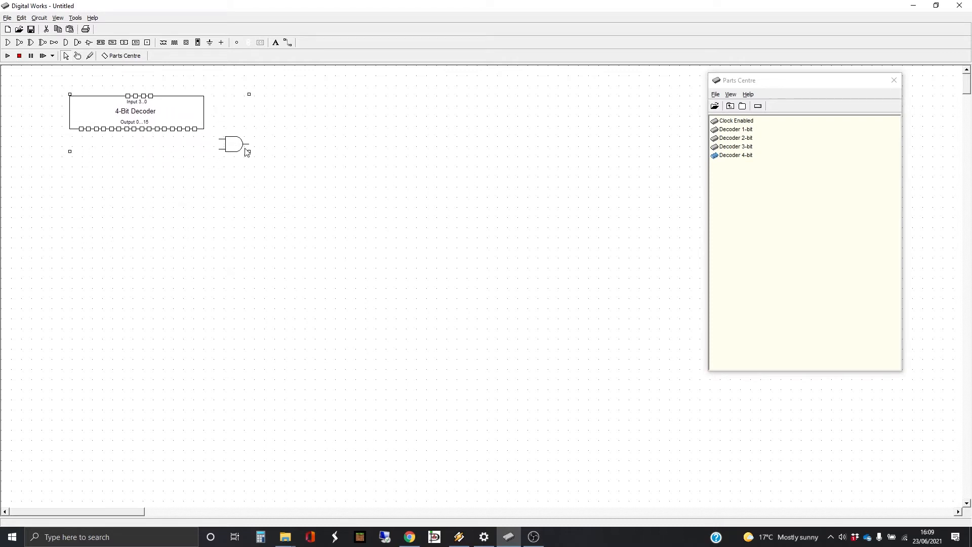
Copy the AND gate and arrange the copies below it to form a vertical column of four gates.
click(235, 145)
key(ctrl+c)
click(324, 187)
key(ctrl+v)
drag(242, 158, 237, 209)
key(ctrl+v)
key(ctrl+v)
Duplicate the four AND gates and position the copies directly below to extend the column to eight gates.
drag(293, 237, 193, 123)
key(ctrl+c)
key(ctrl+v)
drag(245, 162, 235, 232)
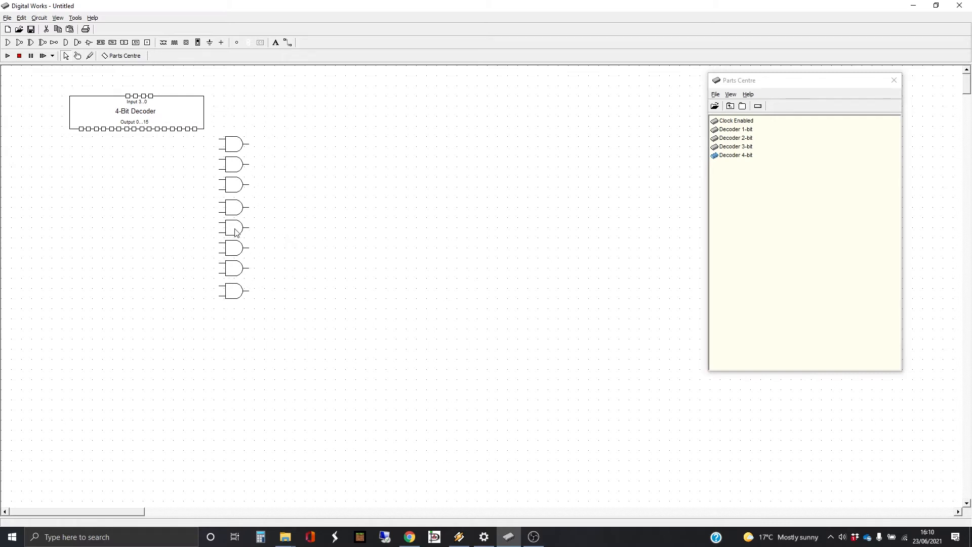
Duplicate the column of eight AND gates and place the copies beneath it to make sixteen aligned gates.
drag(206, 129, 310, 340)
key(alt+v)
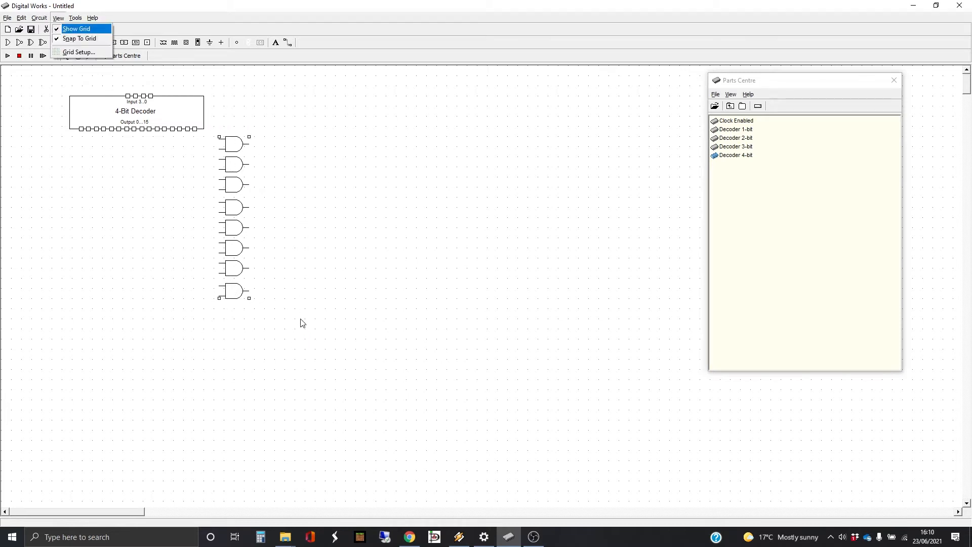
click(304, 304)
key(ctrl+v)
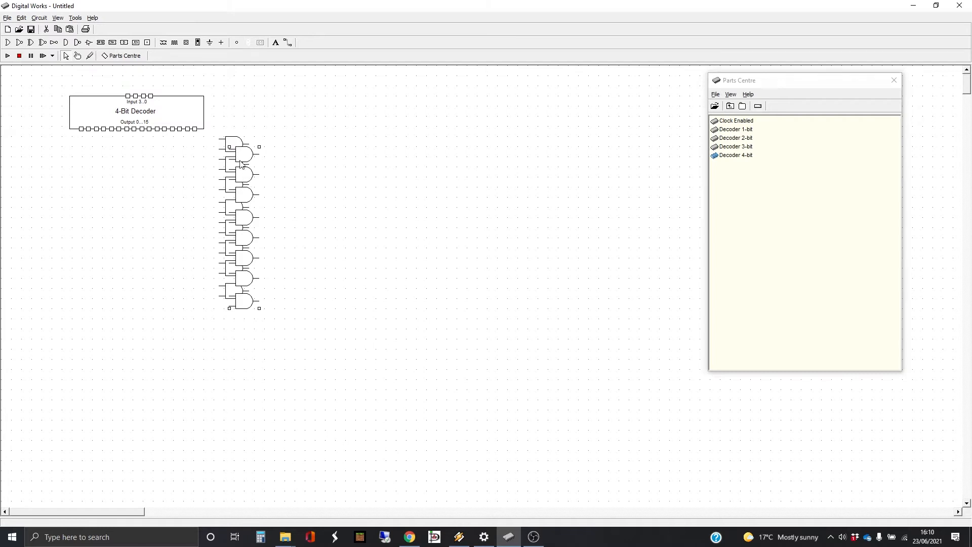
drag(238, 160, 235, 318)
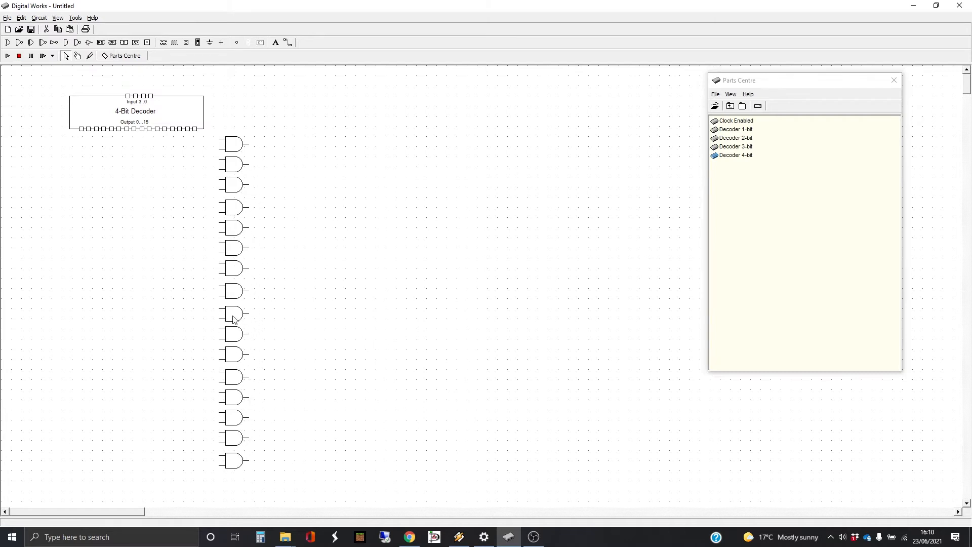
Place four tags in a row above the decoder's inputs and a separate tag above the column of AND gates.
click(342, 264)
click(127, 76)
click(143, 76)
click(150, 76)
Wire the lowest AND gate's lower input to the separate tag and straighten the vertical line running beside the gates.
click(288, 43)
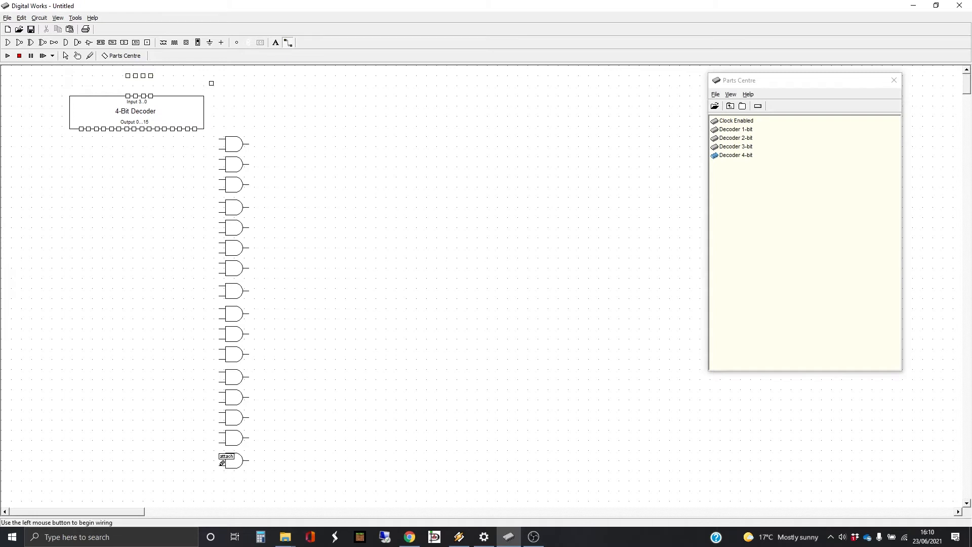
drag(225, 465, 211, 463)
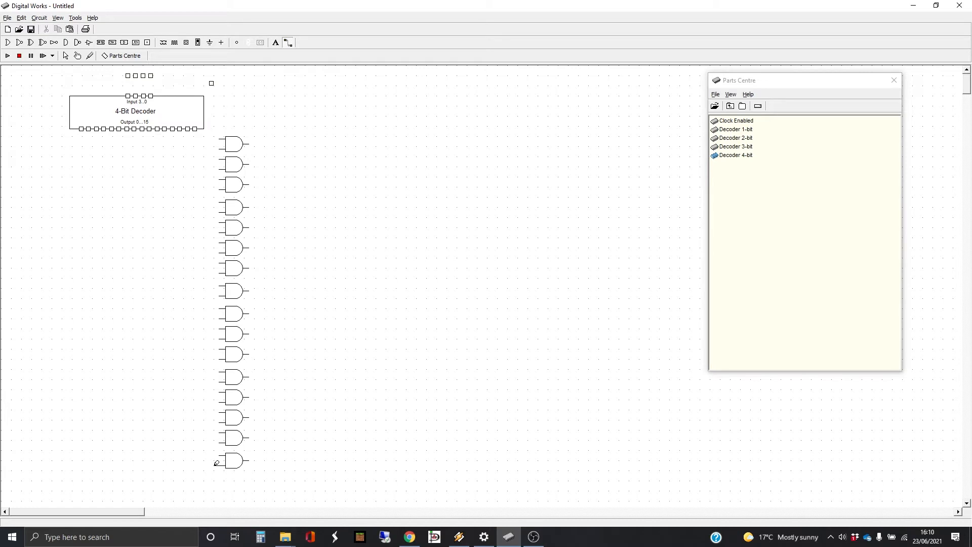
drag(217, 463, 212, 83)
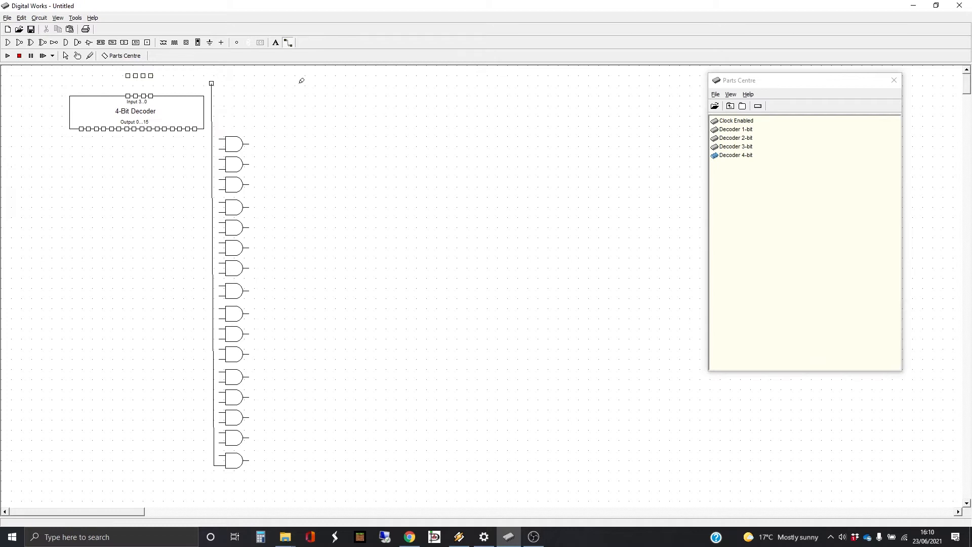
click(66, 56)
drag(212, 464, 208, 463)
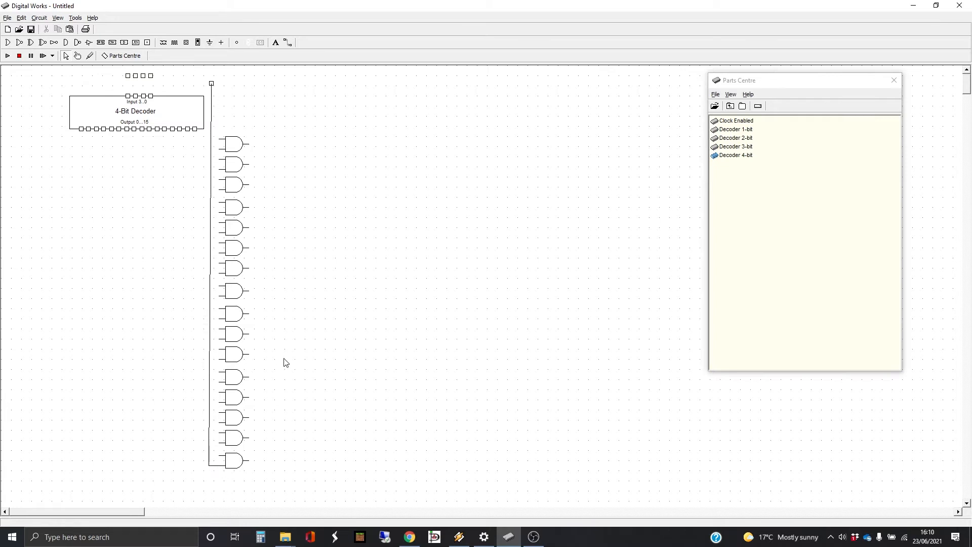
Wire the lower inputs of the tenth to fifteenth AND gates to the vertical line from the separate tag.
click(288, 42)
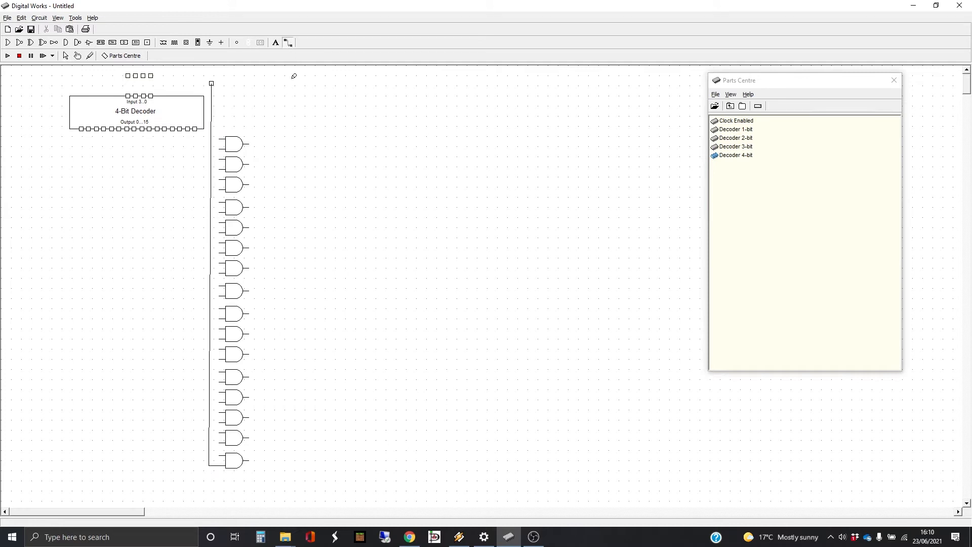
click(211, 439)
click(219, 442)
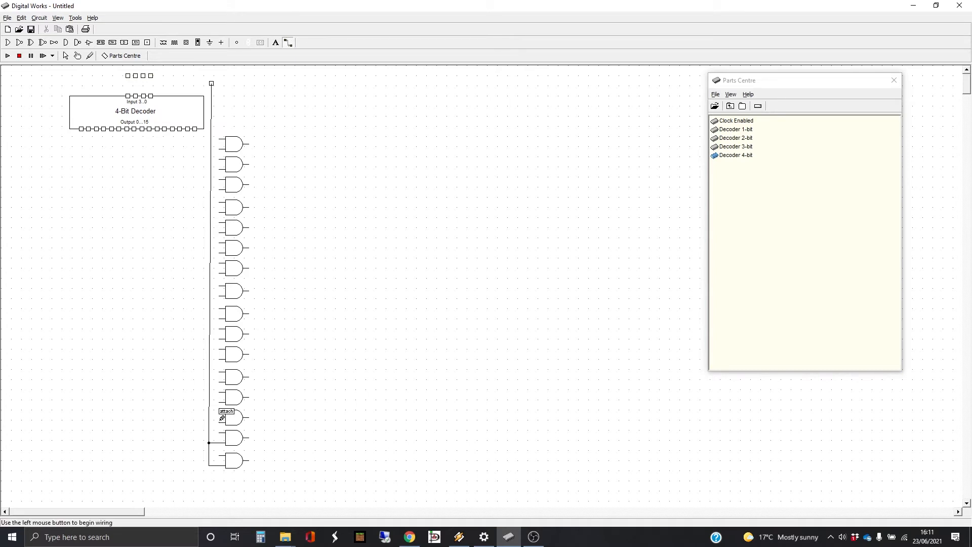
click(219, 418)
click(210, 419)
click(209, 402)
click(220, 382)
click(209, 382)
click(219, 359)
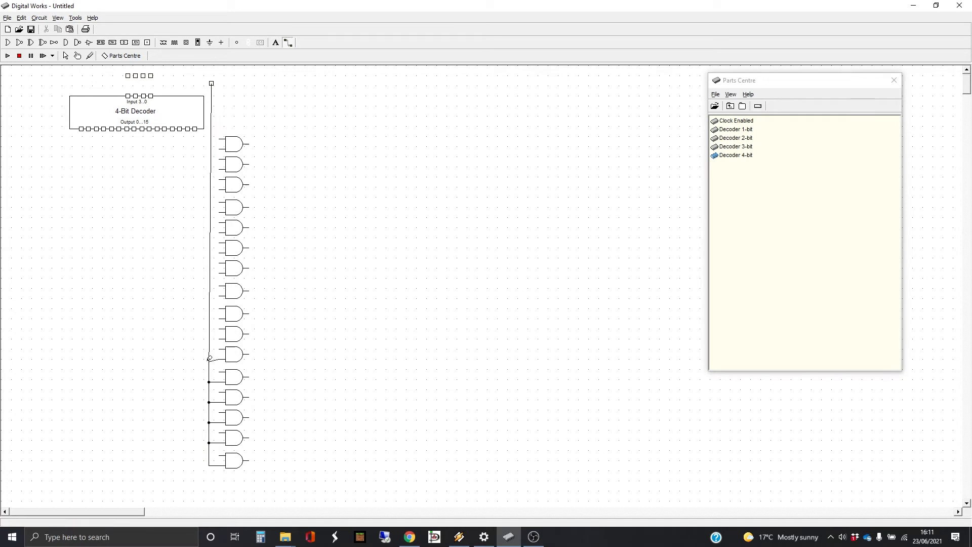
click(210, 358)
click(210, 338)
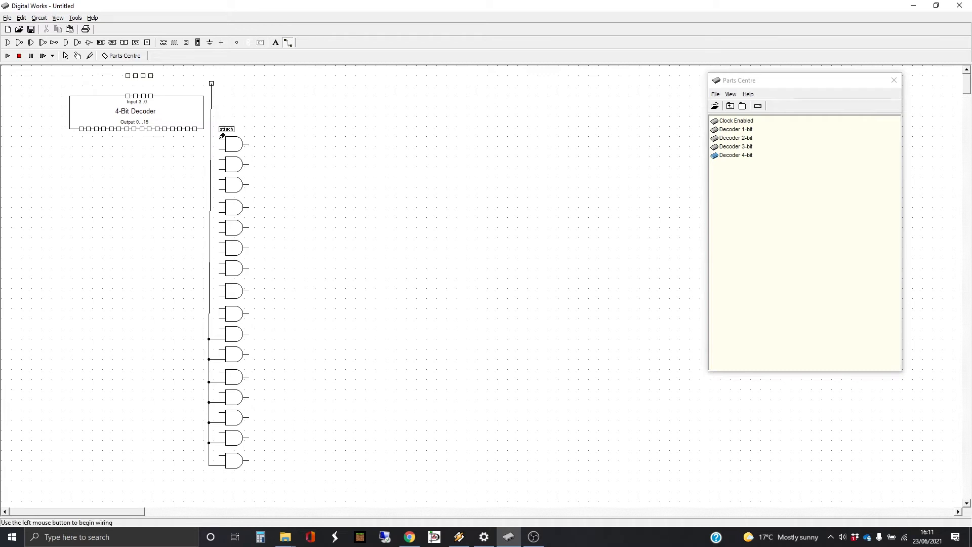
Wire the upper inputs of the first three AND gates to the decoder's first three outputs in order.
drag(222, 135, 197, 136)
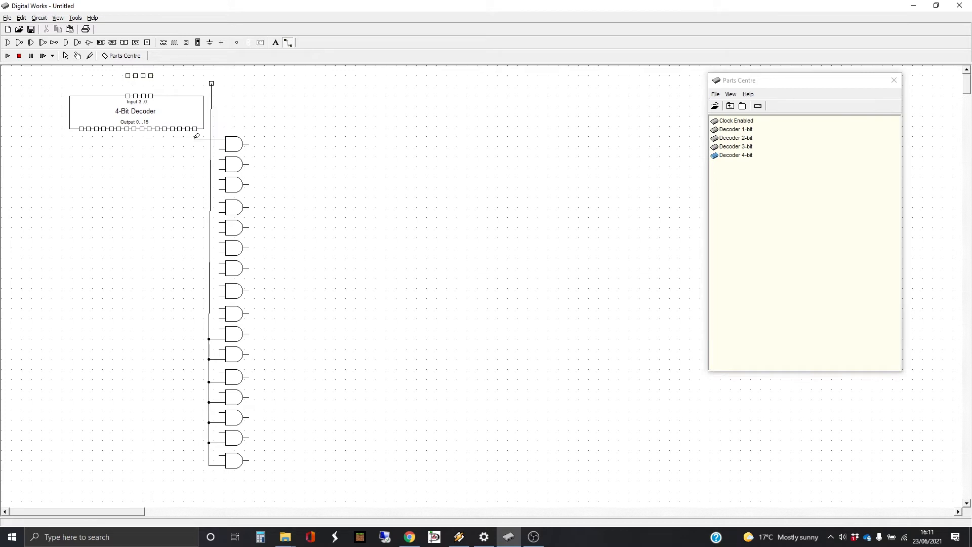
mouse_move(197, 135)
mouse_down()
mouse_move(96, 136)
mouse_move(82, 127)
mouse_up()
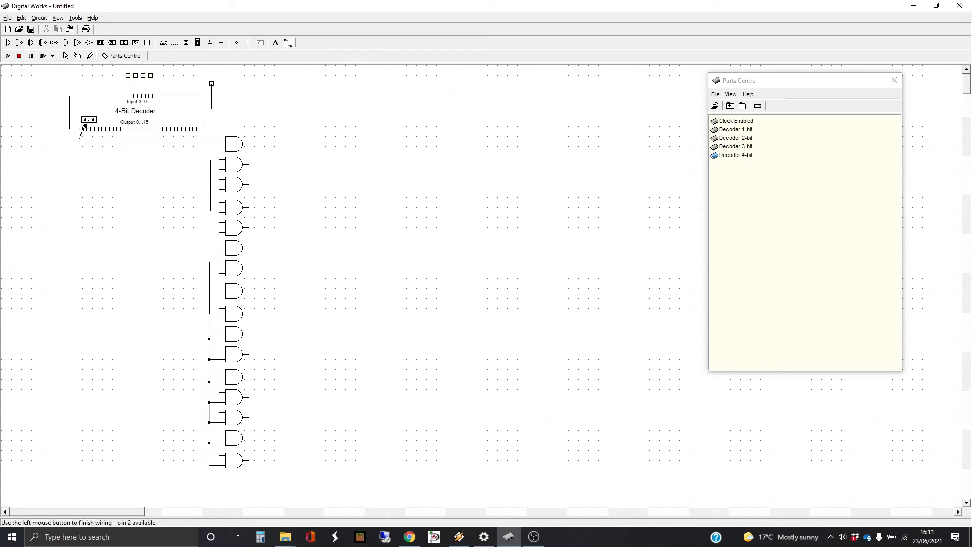
click(224, 157)
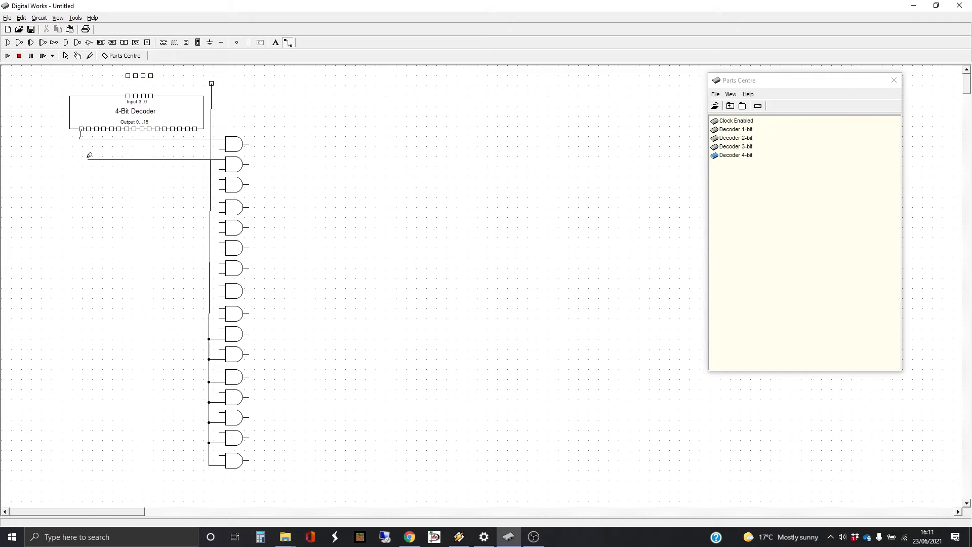
click(87, 158)
click(88, 130)
click(221, 180)
click(98, 177)
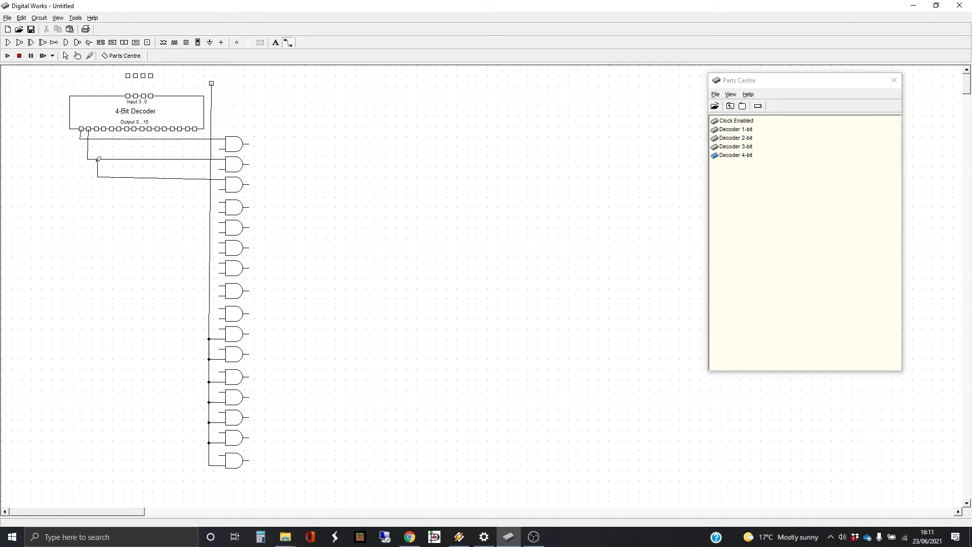
click(99, 123)
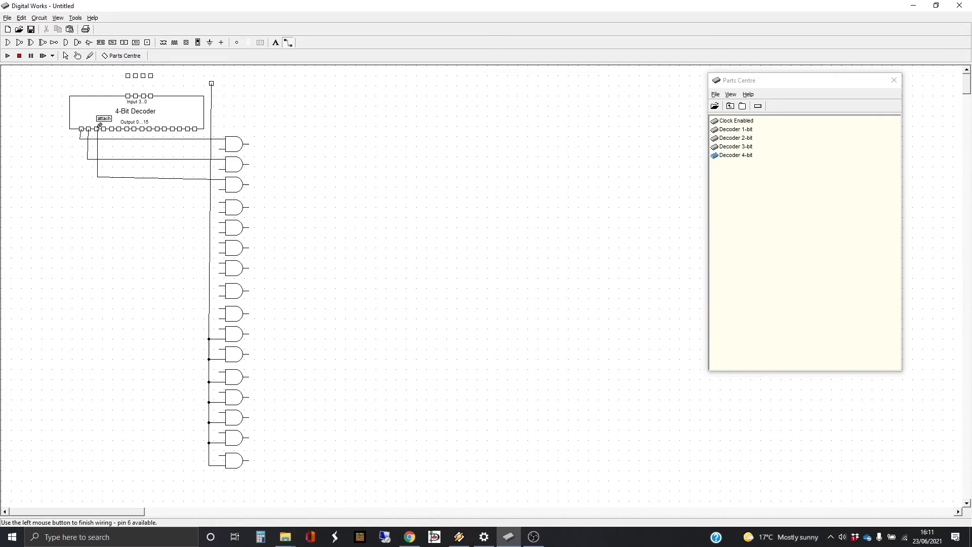
Wire the upper inputs of the fourth, fifth and sixth AND gates to the matching decoder outputs.
click(222, 202)
click(104, 198)
click(104, 130)
click(221, 222)
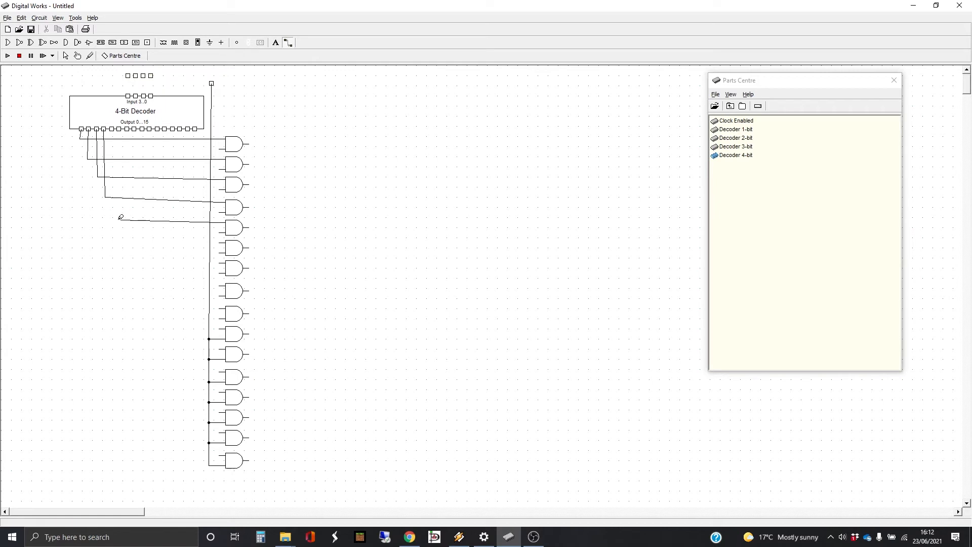
click(108, 220)
click(111, 129)
click(221, 243)
click(115, 239)
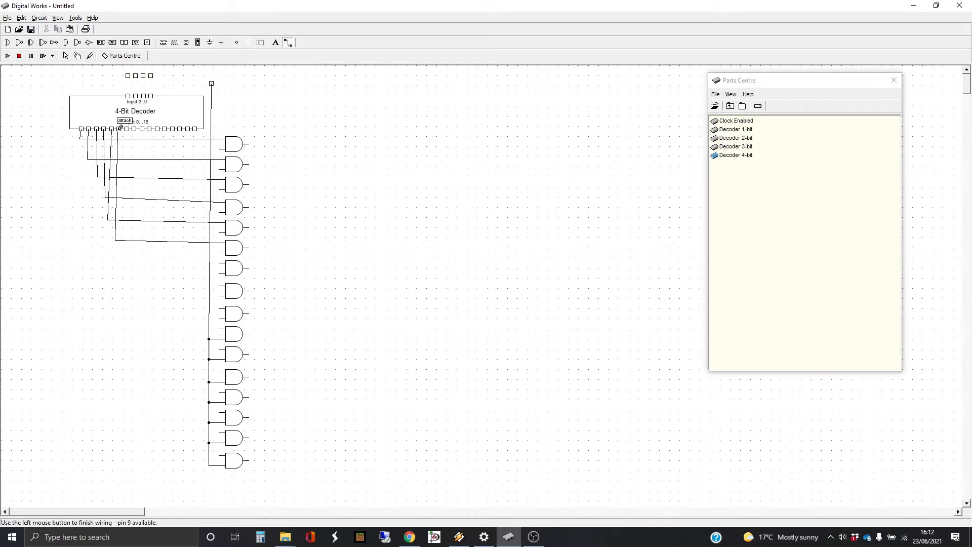
click(120, 128)
Wire the upper inputs of the seventh, eighth and ninth AND gates to the matching decoder outputs.
click(220, 262)
click(120, 260)
click(127, 129)
click(221, 286)
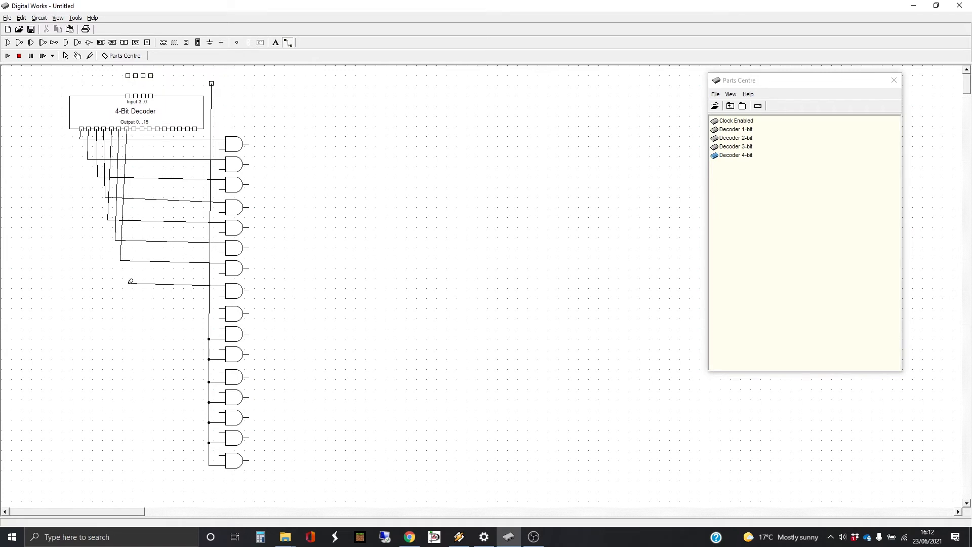
click(128, 286)
click(134, 130)
click(221, 308)
click(135, 309)
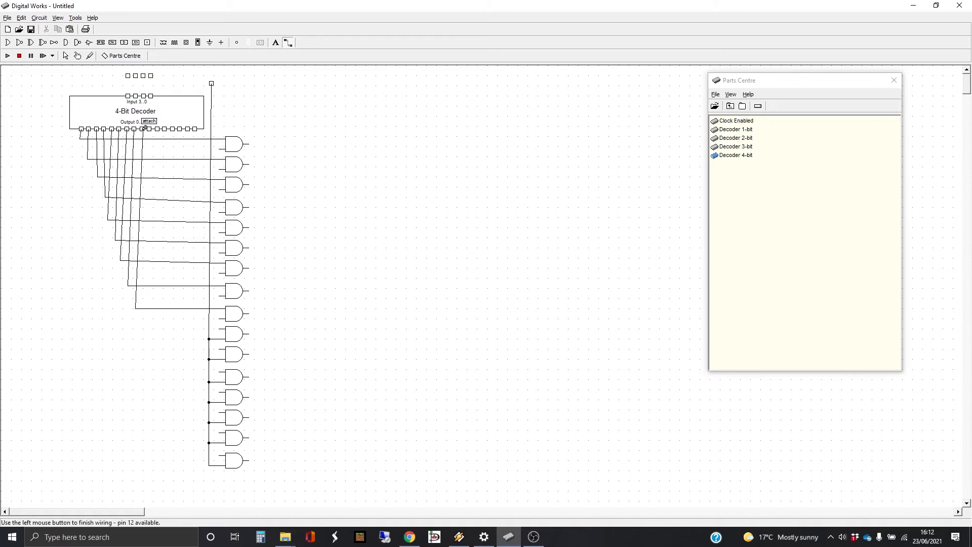
click(142, 128)
Wire the upper inputs of the tenth, eleventh and twelfth AND gates to the matching decoder outputs.
click(220, 329)
click(140, 329)
click(148, 129)
click(221, 348)
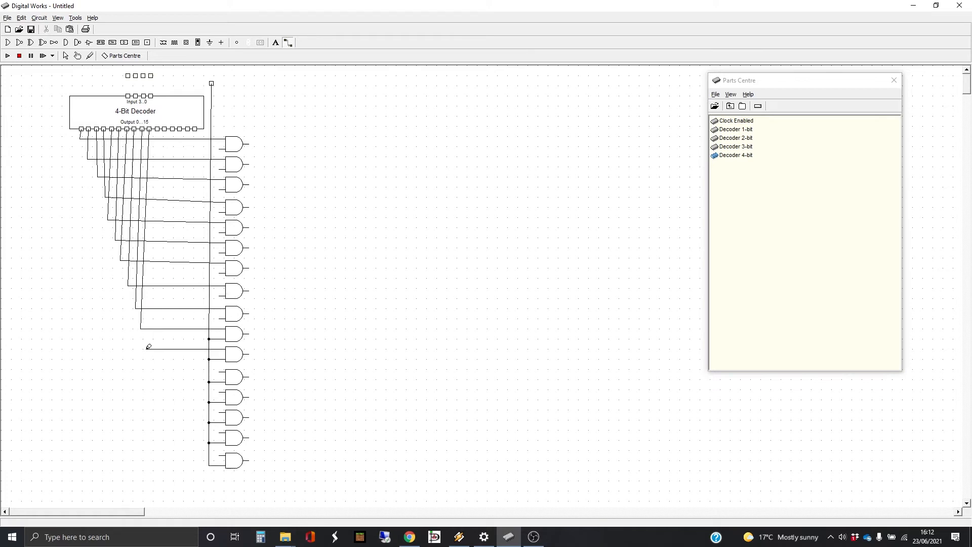
click(146, 349)
click(157, 130)
click(221, 372)
click(161, 371)
click(164, 130)
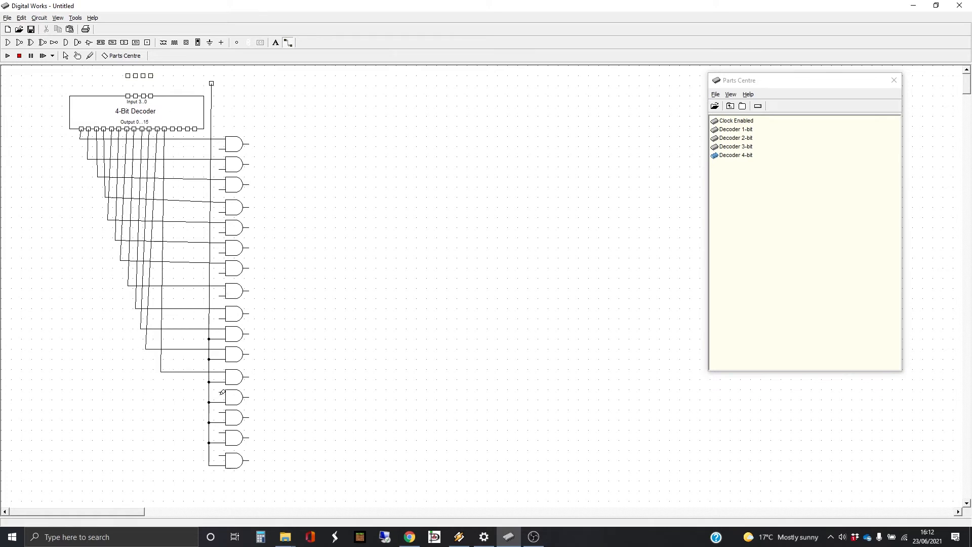
Wire the upper inputs of the last four AND gates to the decoder's remaining four outputs in order.
click(222, 392)
click(169, 392)
click(172, 129)
click(221, 411)
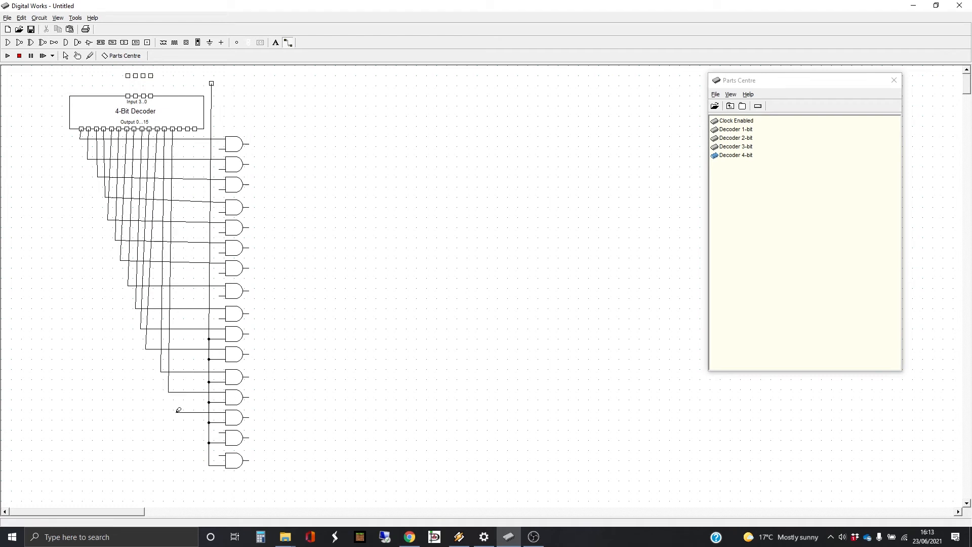
click(176, 411)
click(179, 130)
click(221, 432)
click(181, 432)
click(187, 129)
click(220, 454)
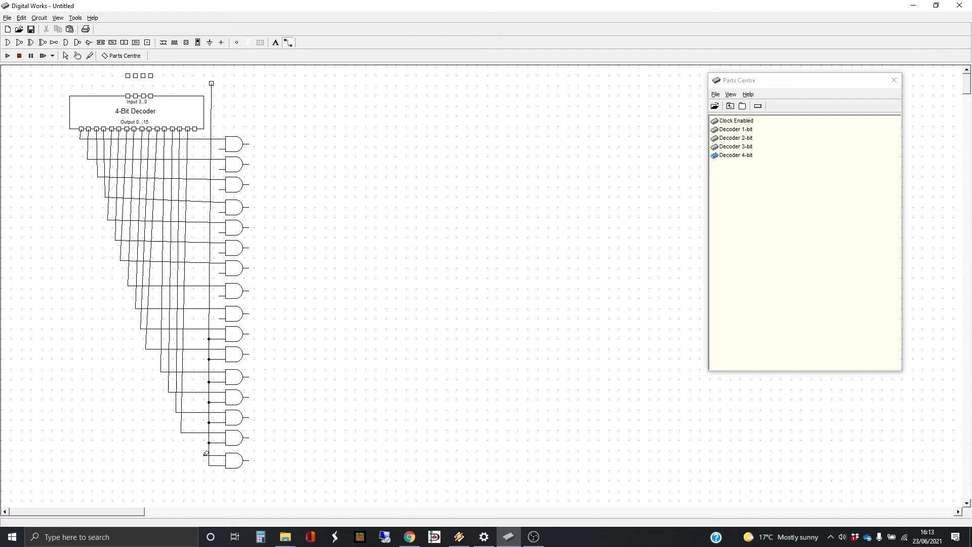
click(191, 454)
click(195, 129)
Wire the lower inputs of the first five AND gates to the vertical line from the separate tag.
click(221, 149)
click(211, 149)
click(220, 170)
click(211, 172)
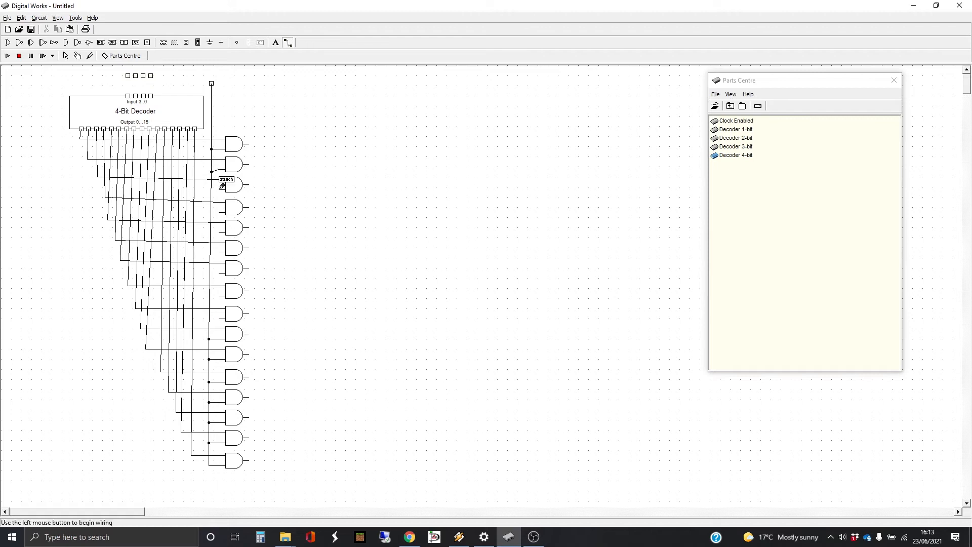
click(221, 190)
click(211, 189)
click(221, 212)
click(211, 212)
click(220, 232)
click(211, 232)
Wire the lower inputs of the sixth to ninth AND gates to the shared vertical line.
click(220, 252)
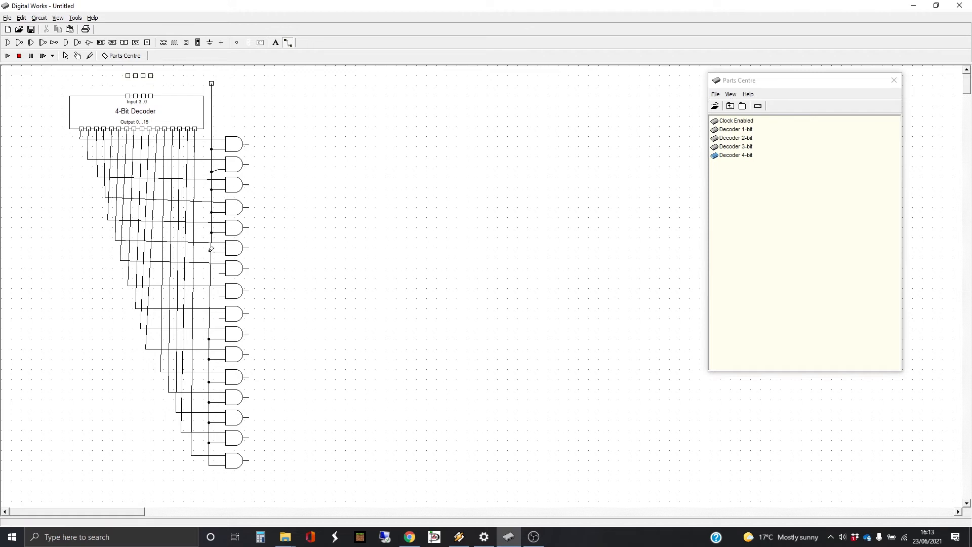
click(211, 252)
click(221, 273)
click(211, 273)
click(220, 296)
click(211, 295)
click(220, 318)
click(211, 318)
Place a column of sixteen tags to the right of the AND gates, one beside each gate's output.
click(147, 42)
click(267, 144)
click(267, 166)
click(267, 185)
click(267, 204)
click(267, 228)
click(269, 247)
click(269, 267)
click(269, 291)
click(269, 316)
click(267, 334)
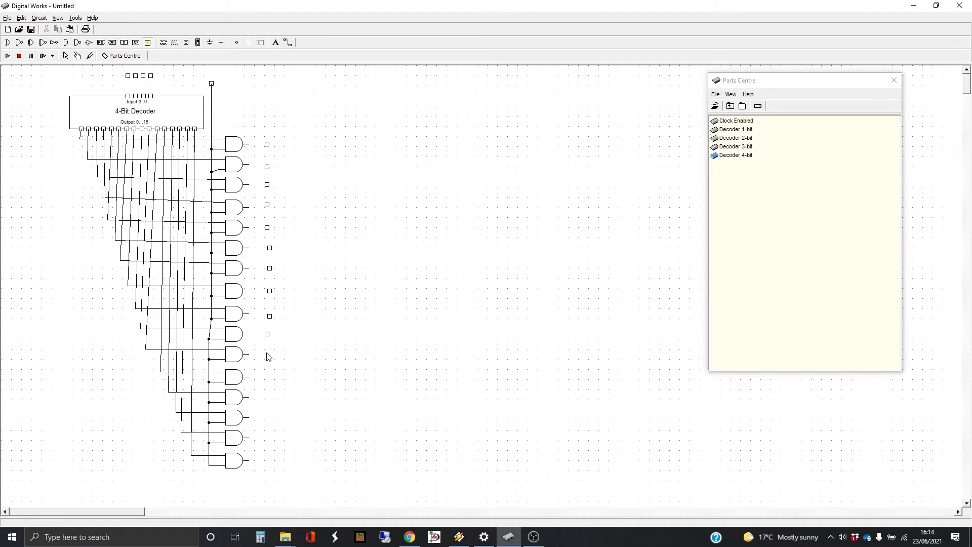
click(267, 353)
click(267, 374)
click(267, 397)
click(264, 414)
click(262, 435)
click(259, 458)
key(Escape)
Wire each of the sixteen AND gate outputs to the tag beside it.
click(288, 43)
drag(248, 144, 267, 167)
drag(248, 184, 267, 374)
drag(248, 397, 262, 458)
Add the annotation "Outputs 0...15" and set it vertically to the right of the column of output tags.
click(276, 43)
click(317, 280)
click(301, 195)
text(Output)
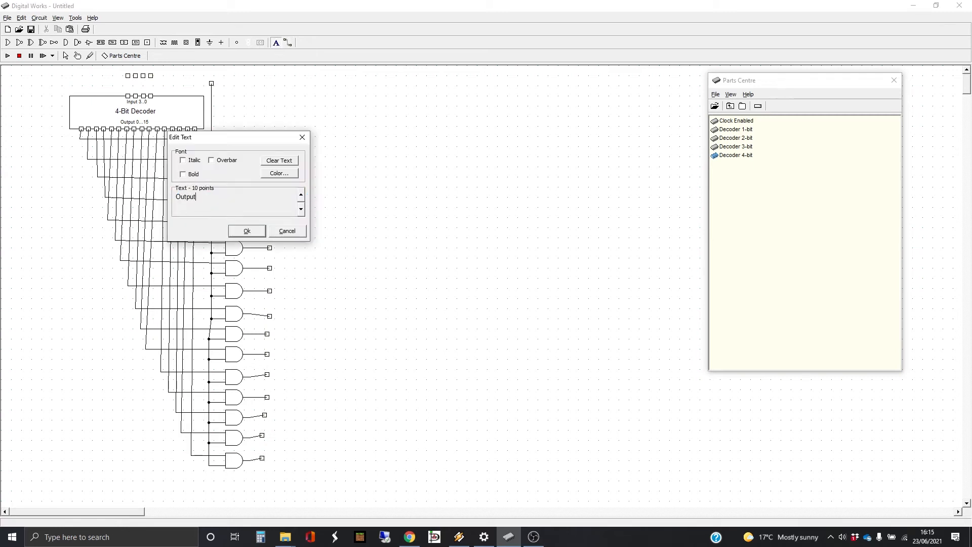
text(s 0...15)
key(Return)
drag(335, 279, 313, 296)
Wire the four tags above the decoder to its four inputs.
click(288, 42)
drag(151, 75, 128, 96)
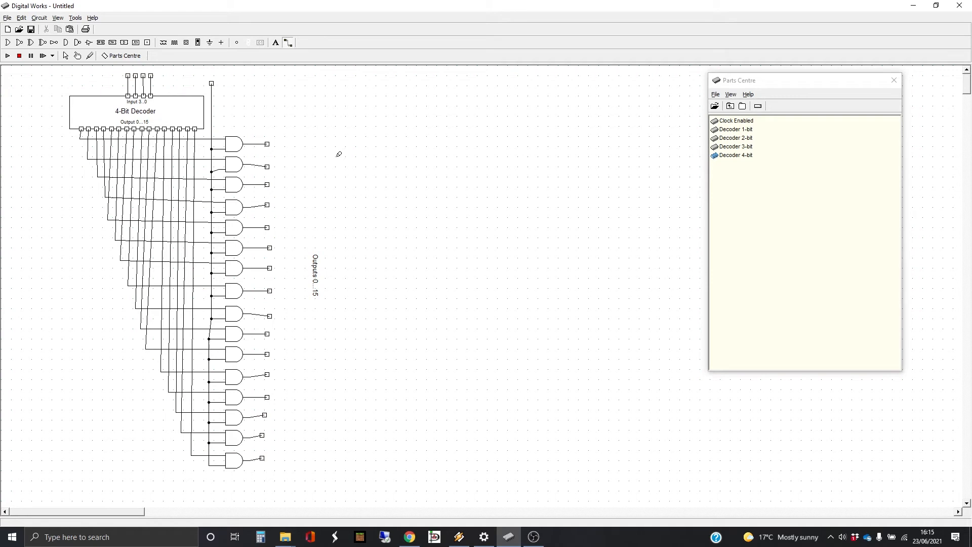
Add the annotation "Enable" beside the tag at the upper end of the shared control line.
click(276, 43)
click(234, 92)
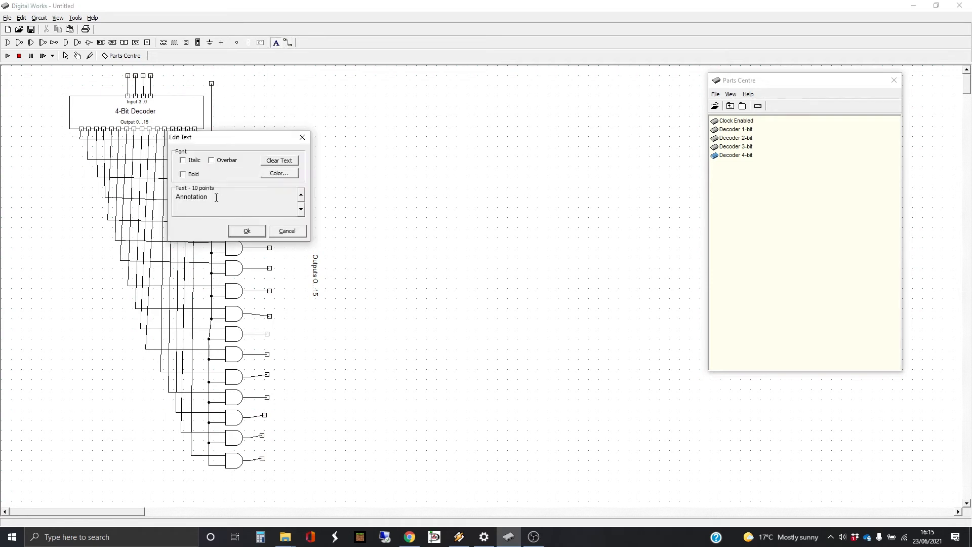
drag(203, 199, 174, 197)
text(Enable)
key(Return)
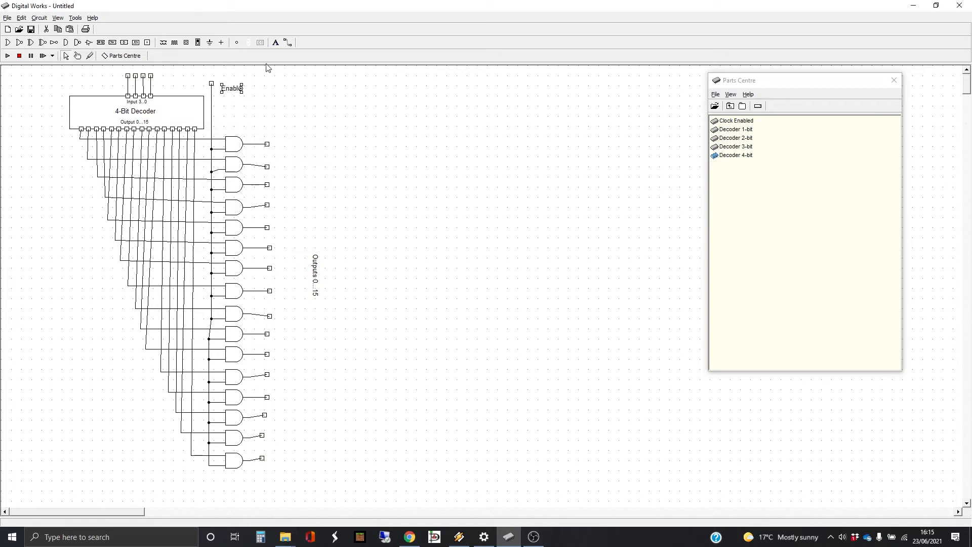
Add the annotation "Inputs 3...0" to the left of the four input tags above the decoder.
click(275, 43)
click(87, 83)
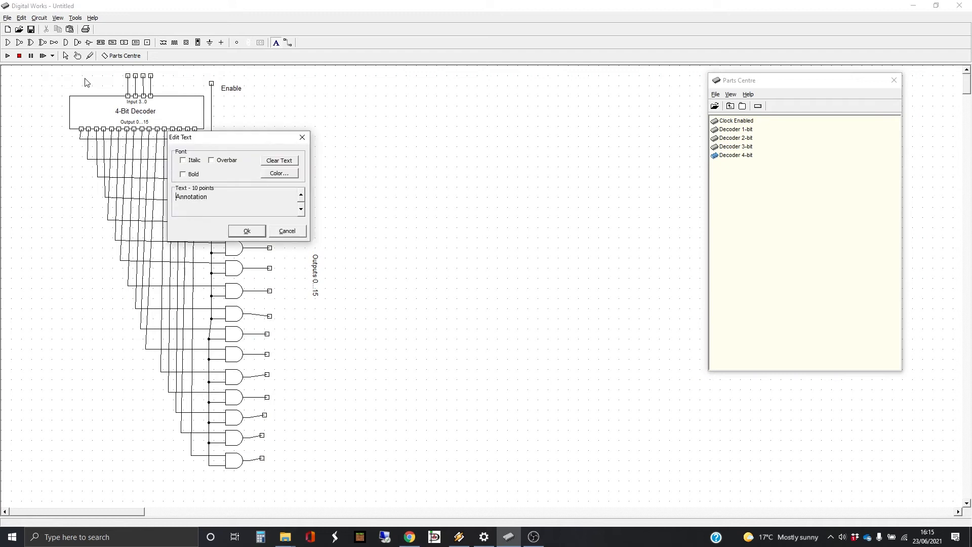
drag(213, 195, 175, 197)
key(BackSpace)
key(Return)
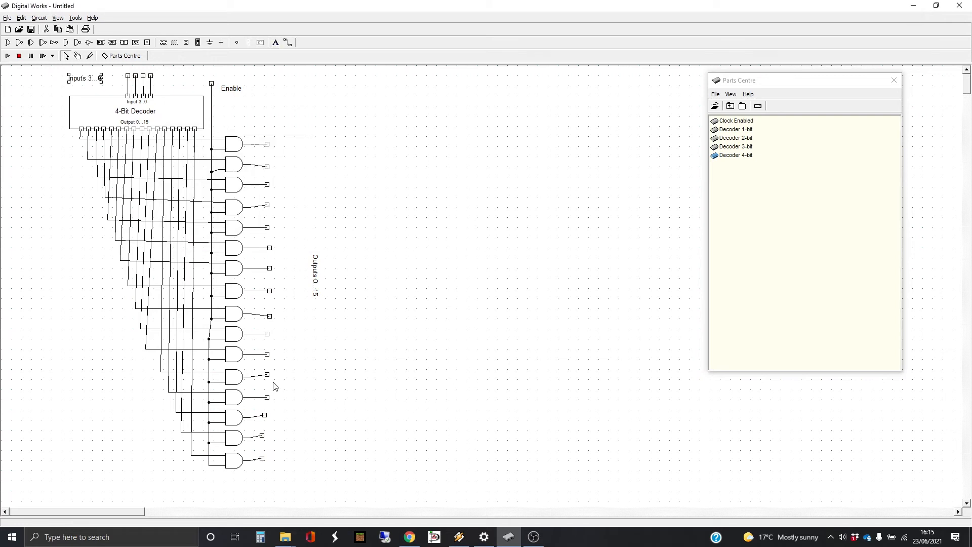
click(415, 158)
In the Template Editor, shift the input pins and their label left, and add another pin on the symbol's upper edge near its right end.
click(75, 17)
click(96, 37)
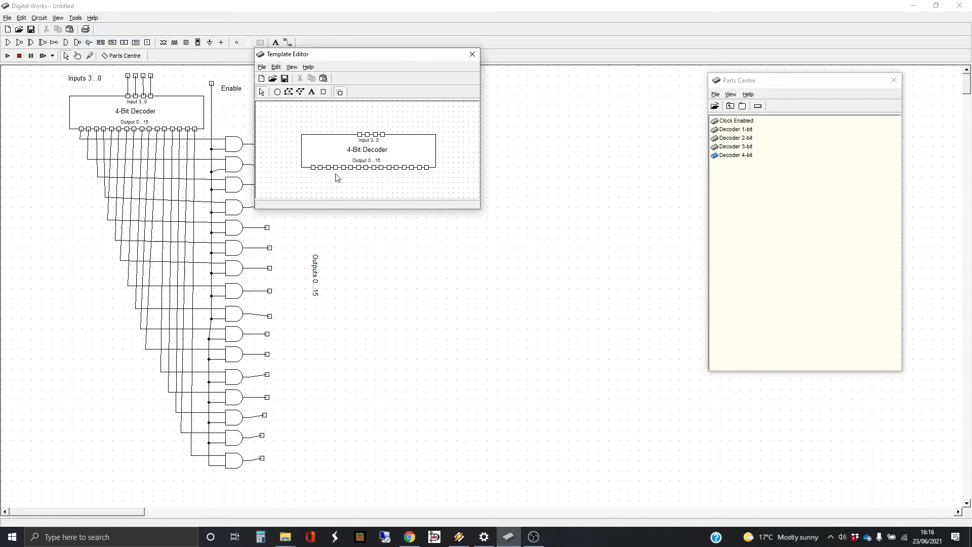
mouse_move(345, 122)
mouse_down()
mouse_move(399, 154)
mouse_move(354, 135)
mouse_up()
click(324, 93)
click(408, 135)
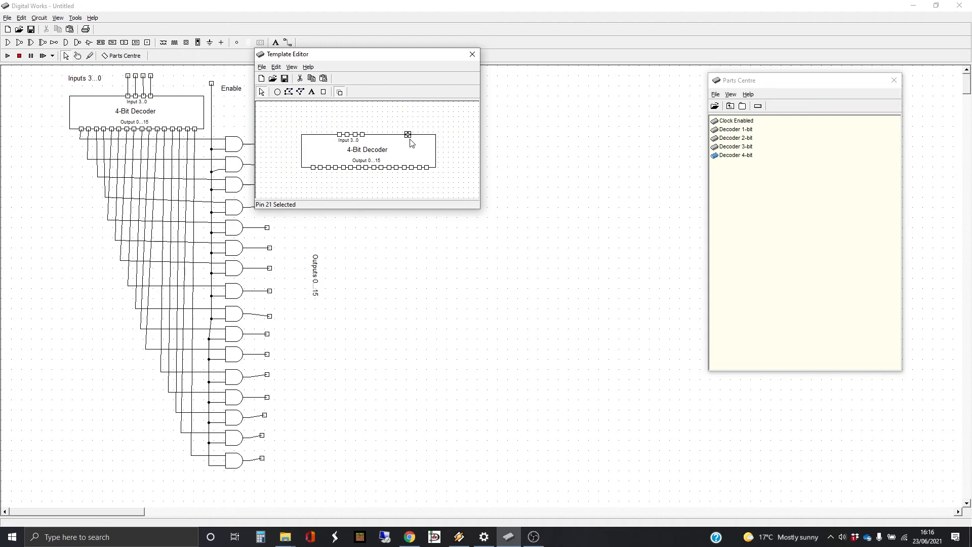
Label the new template pin with the annotation "Enable", placed directly beneath it.
click(313, 92)
click(402, 145)
drag(226, 193, 141, 217)
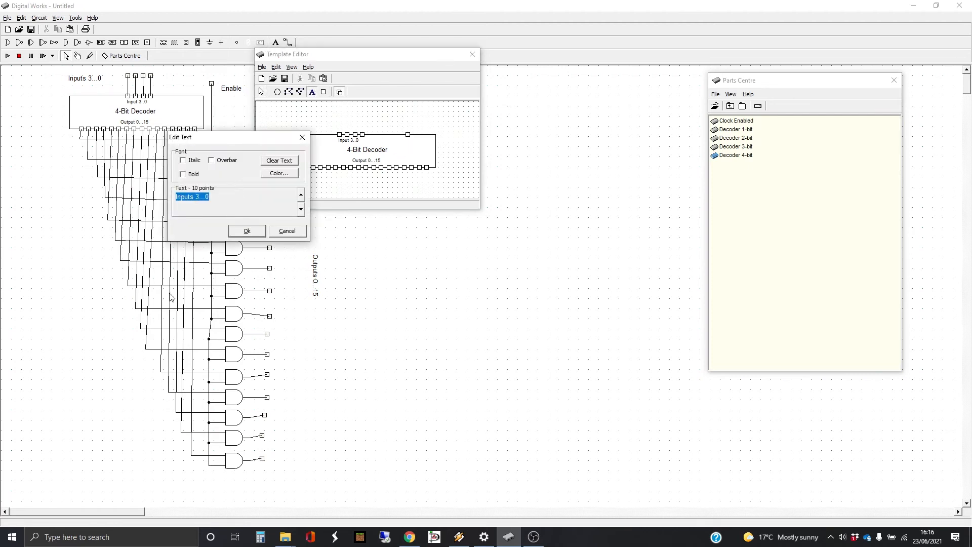
text(E)
click(301, 209)
click(301, 209)
click(302, 209)
click(247, 231)
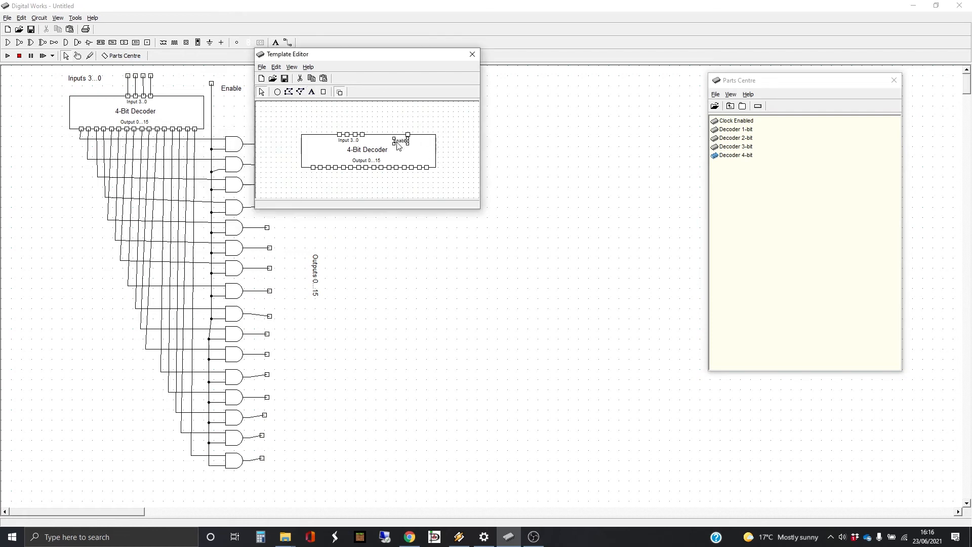
drag(401, 144, 406, 144)
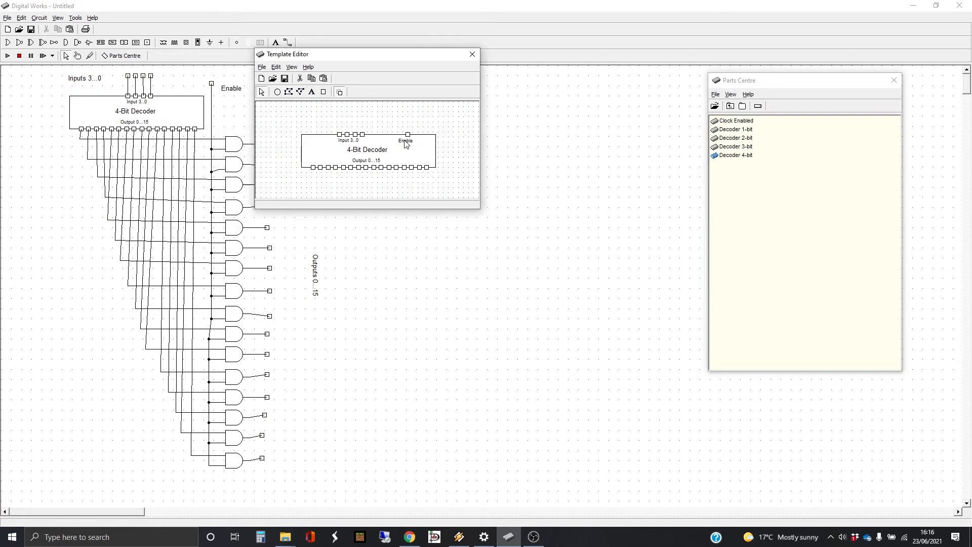
Change the template symbol's title to "4-Bit Decoder With Enable" and close the Template Editor.
right_click(371, 154)
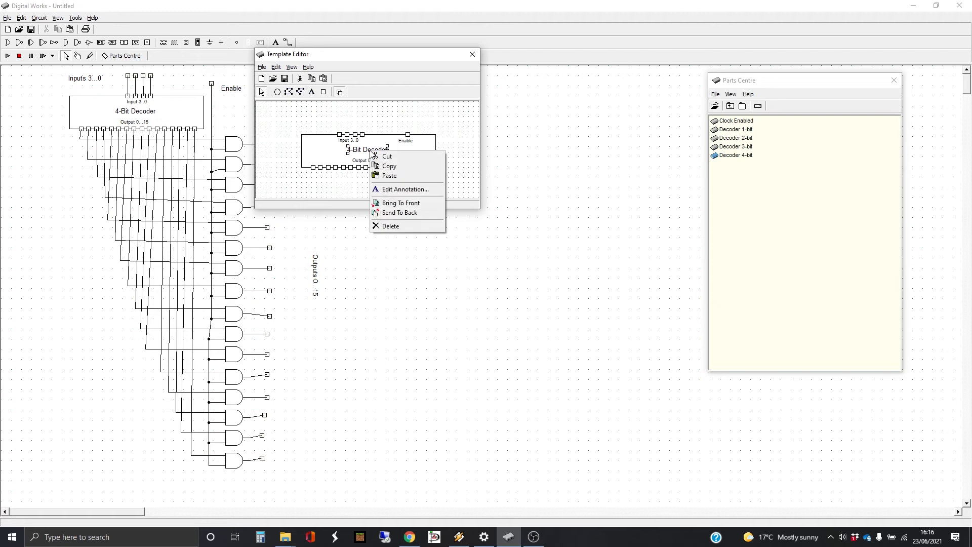
click(400, 192)
click(226, 199)
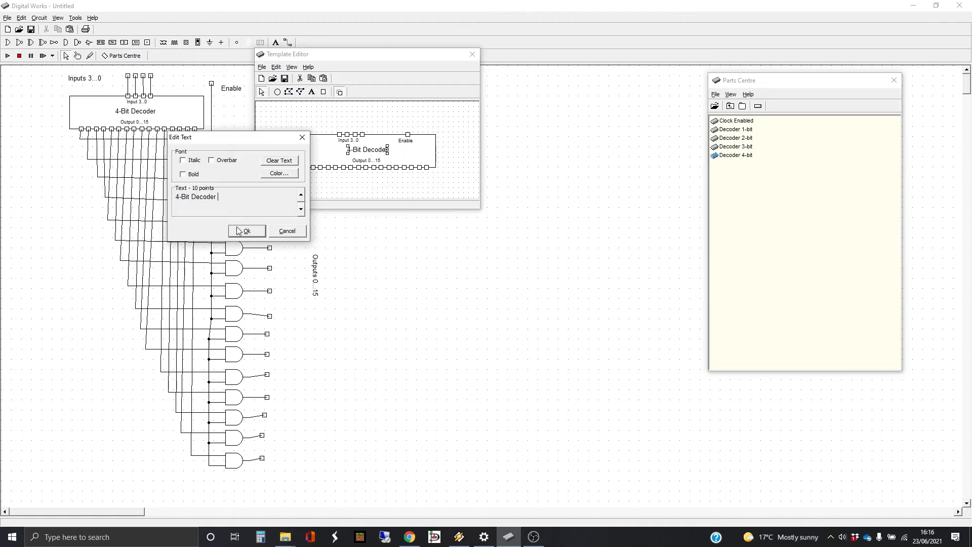
text(With Enable)
key(Return)
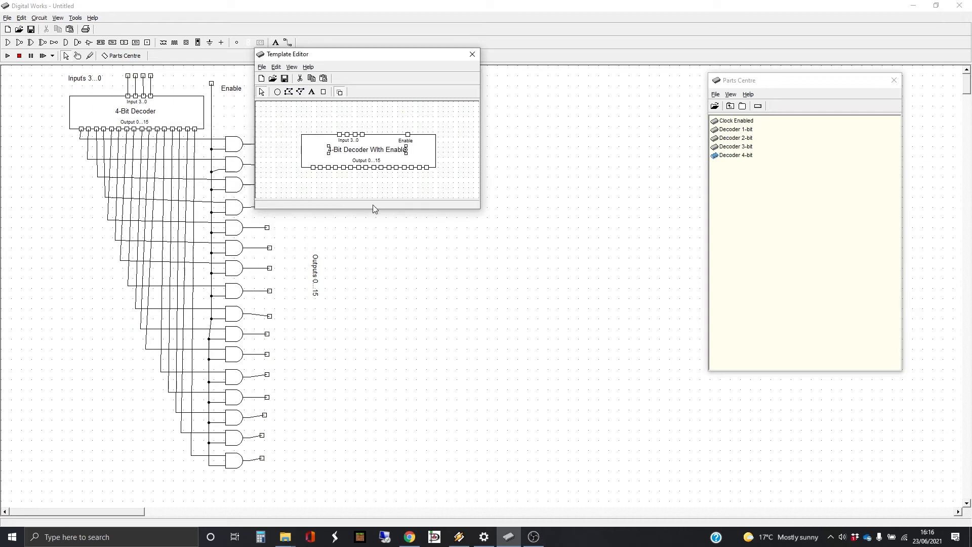
click(452, 193)
click(471, 56)
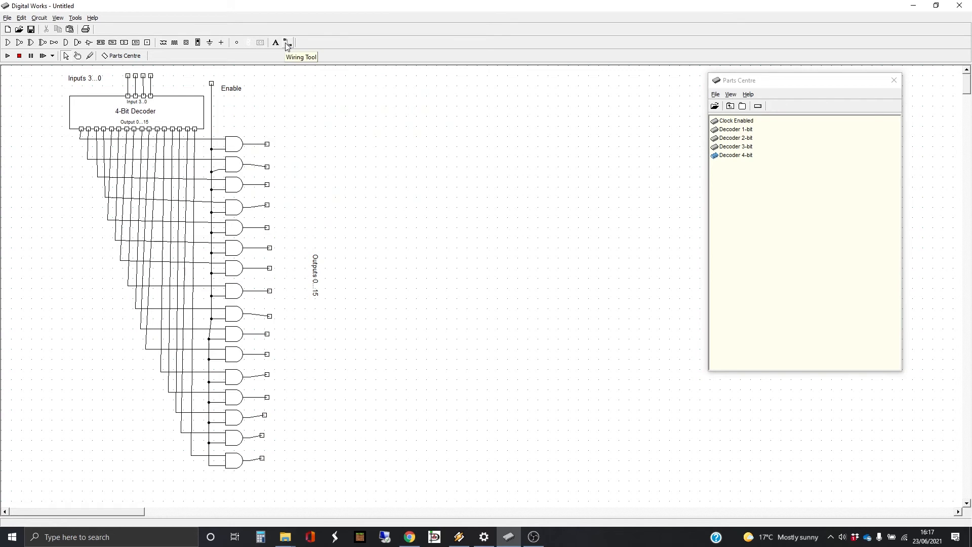
Associate the first and second input tags above the decoder with the first and second input pins of the template.
click(128, 77)
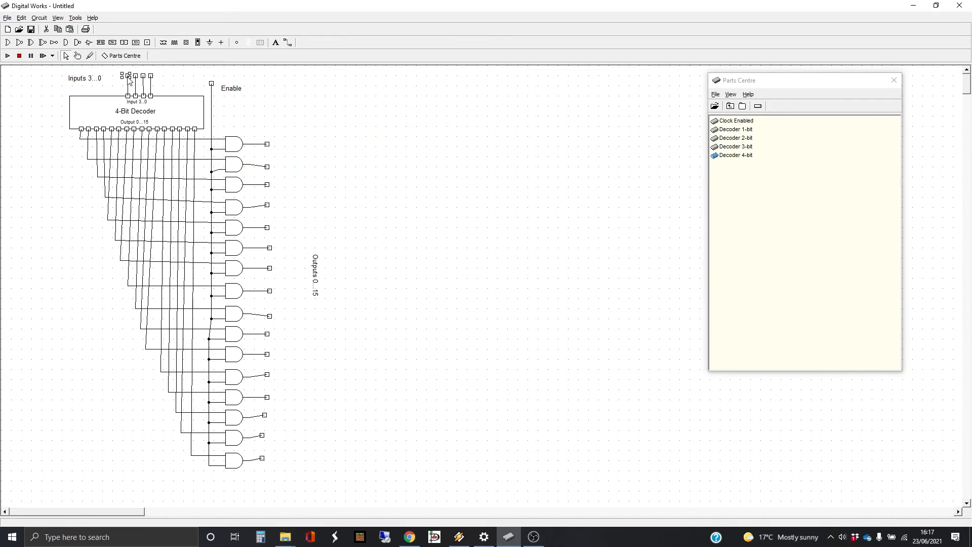
right_click(129, 80)
click(139, 86)
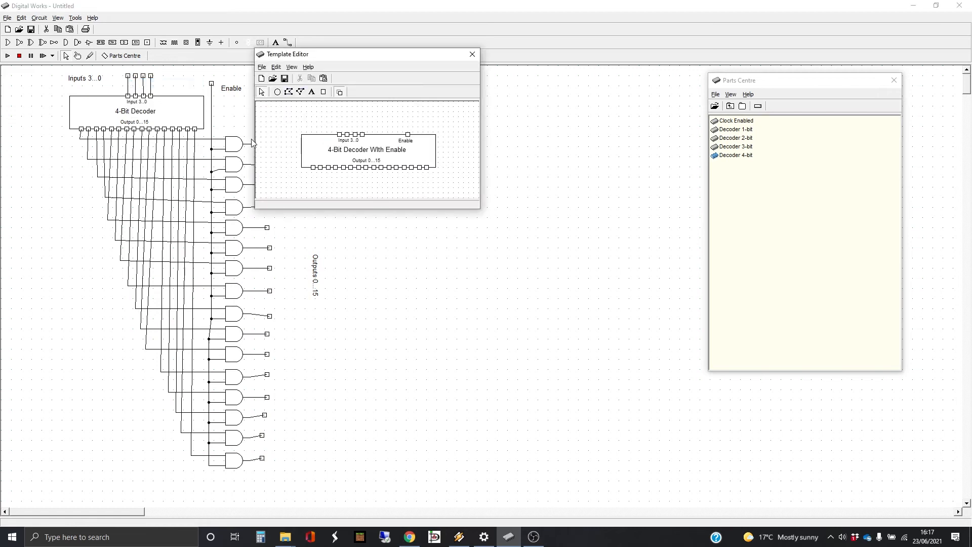
right_click(340, 138)
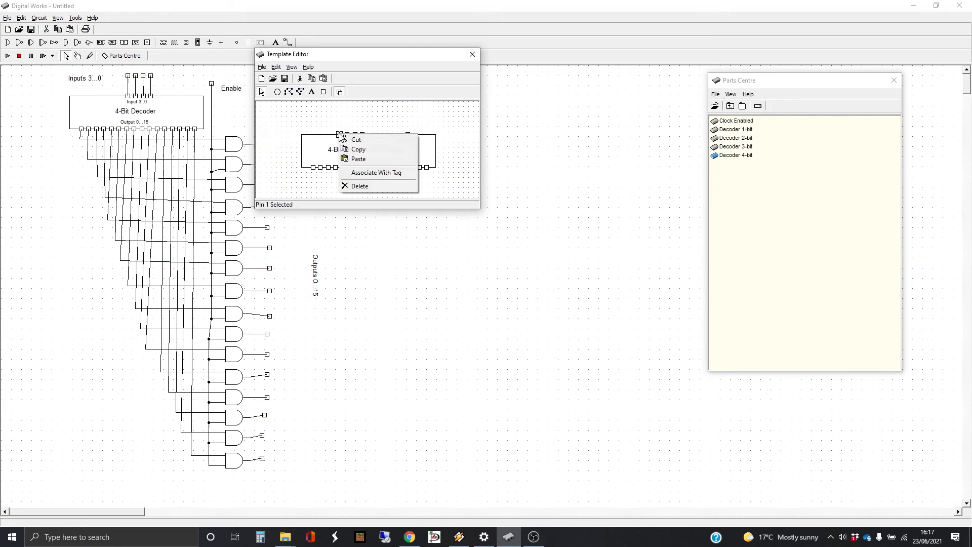
click(369, 171)
right_click(136, 78)
click(166, 82)
right_click(348, 135)
click(375, 171)
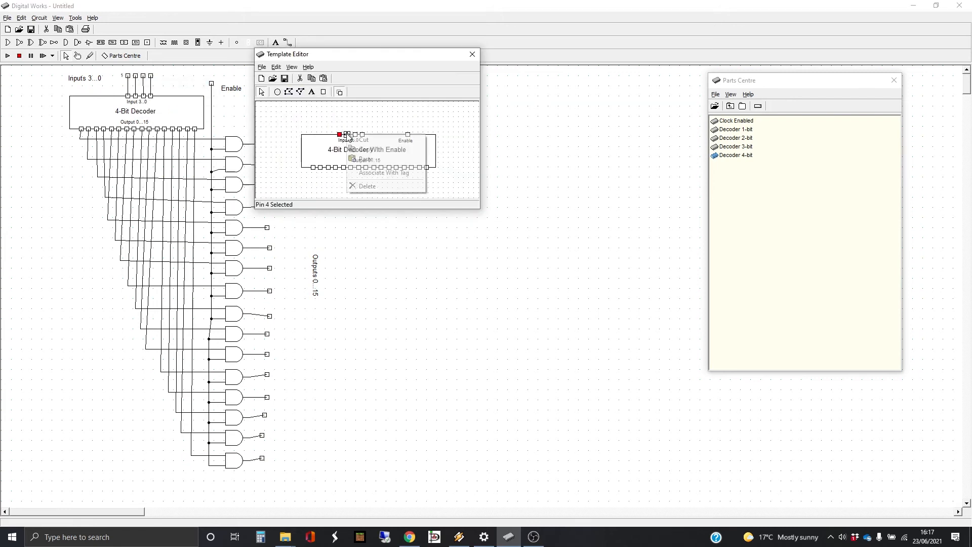
click(472, 54)
Associate the third and fourth input tags with the third and fourth input pins of the template.
right_click(143, 77)
click(172, 82)
right_click(356, 136)
click(384, 173)
click(472, 54)
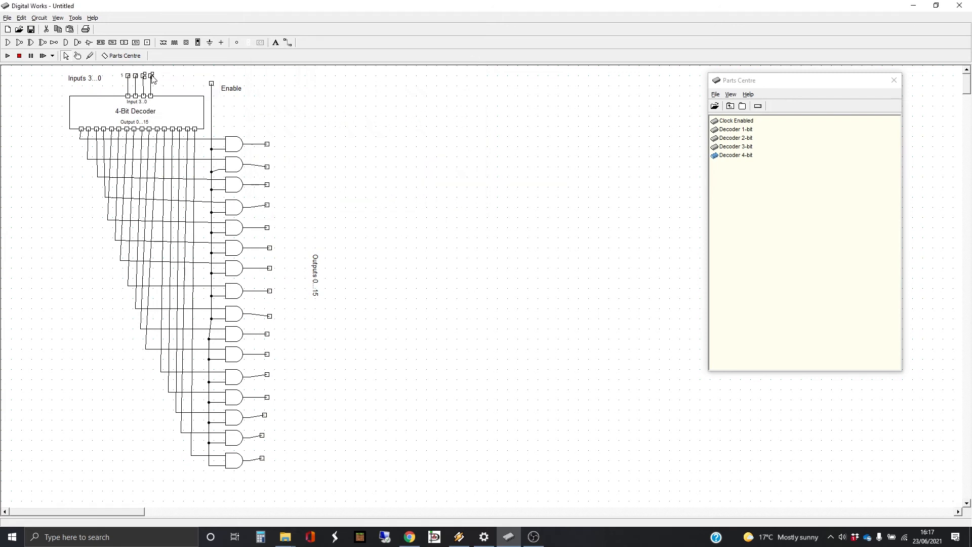
right_click(151, 77)
click(179, 82)
right_click(364, 136)
click(391, 172)
click(472, 55)
Associate the Enable tag on the control line with the Enable pin of the template.
right_click(212, 84)
click(241, 90)
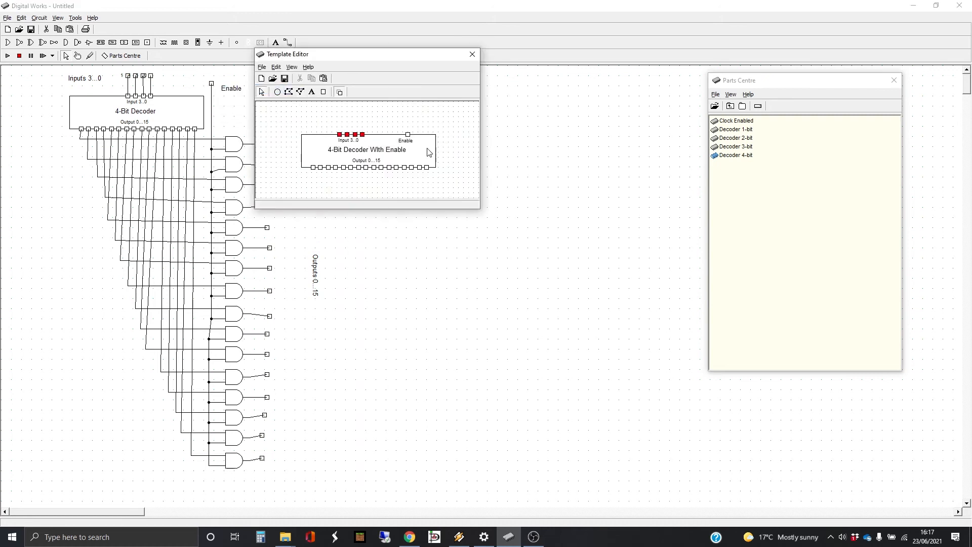
right_click(409, 136)
click(436, 172)
click(474, 57)
Associate the first and second output tags from the top with the first two output pins of the template.
right_click(269, 145)
click(297, 151)
right_click(314, 169)
click(343, 205)
click(472, 54)
right_click(268, 167)
click(297, 172)
right_click(321, 169)
click(355, 206)
click(471, 55)
Associate the third and fourth output tags with the third and fourth output pins of the template.
right_click(267, 187)
click(296, 192)
right_click(328, 168)
click(355, 206)
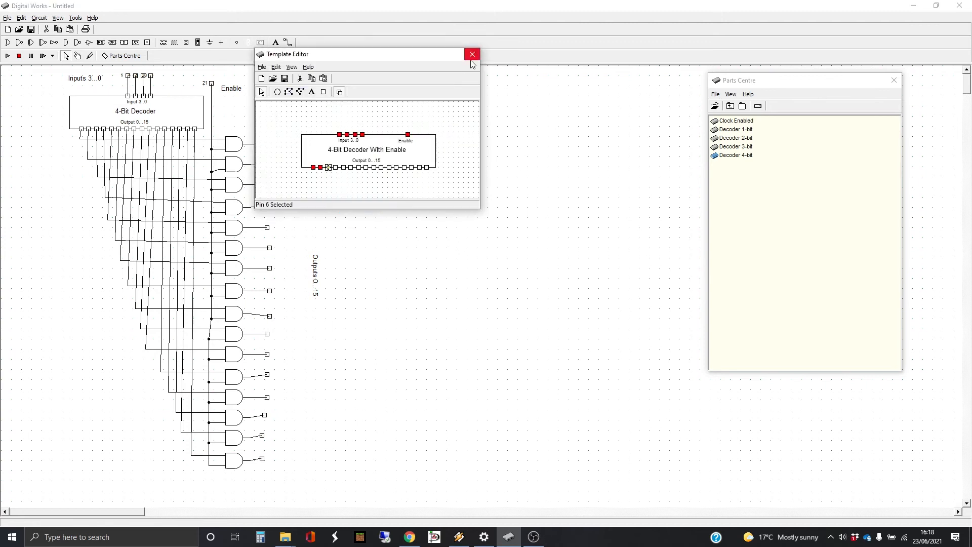
click(472, 55)
right_click(267, 205)
click(297, 210)
right_click(335, 169)
click(355, 206)
click(472, 55)
Associate the fifth and sixth output tags with the fifth and sixth output pins of the template.
right_click(268, 227)
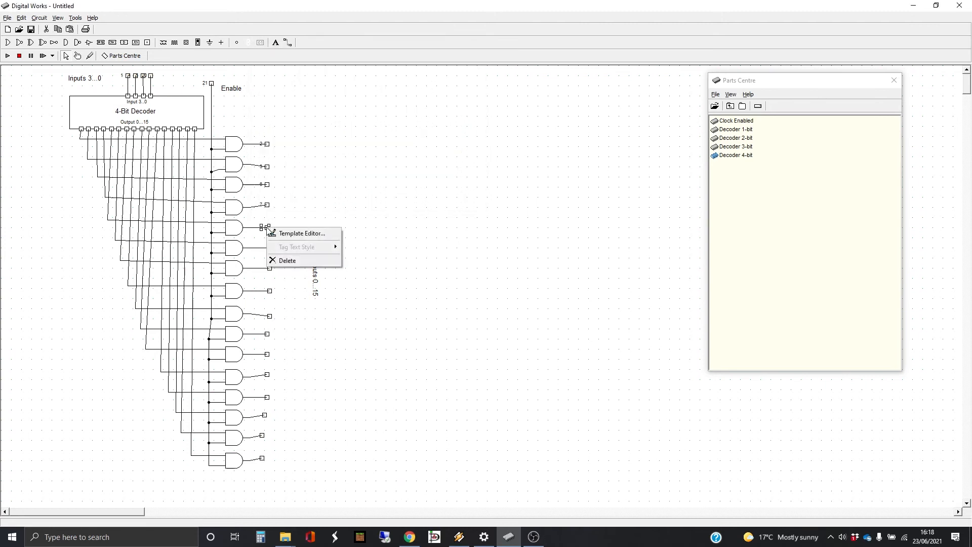
click(297, 232)
right_click(343, 168)
click(354, 206)
click(472, 54)
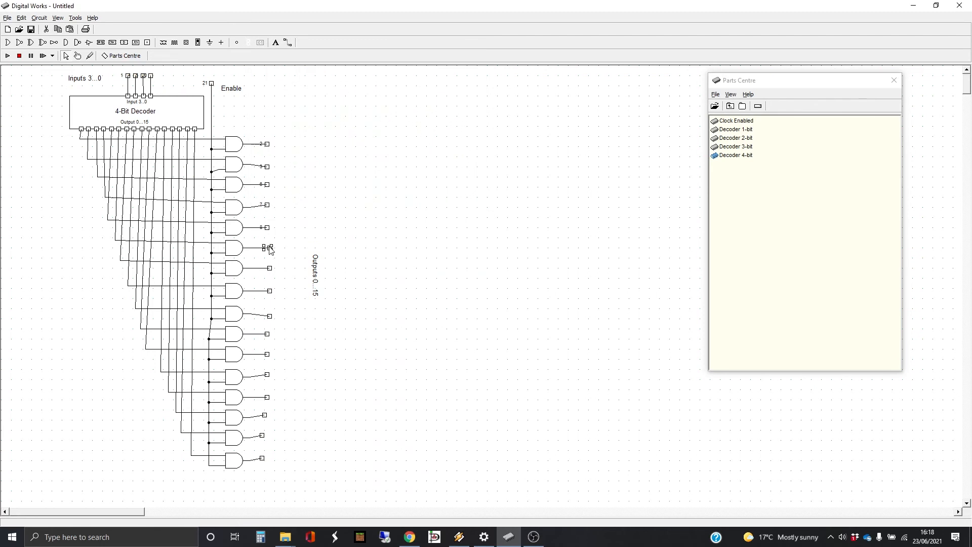
right_click(268, 247)
click(296, 253)
right_click(350, 168)
click(355, 206)
click(474, 53)
Associate the seventh and eighth output tags with the seventh and eighth output pins of the template.
right_click(268, 267)
click(297, 273)
right_click(358, 169)
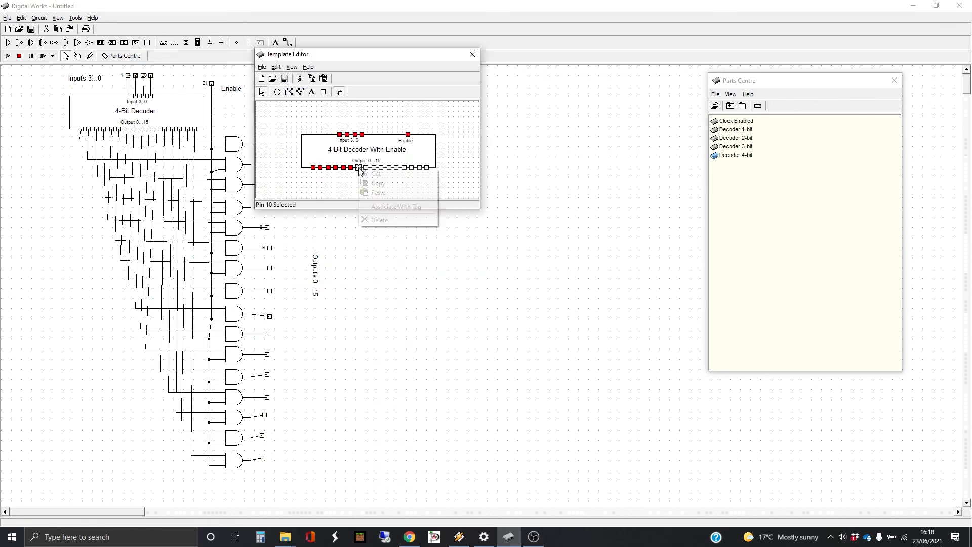
click(362, 206)
click(472, 55)
right_click(268, 290)
click(303, 298)
right_click(366, 169)
click(370, 206)
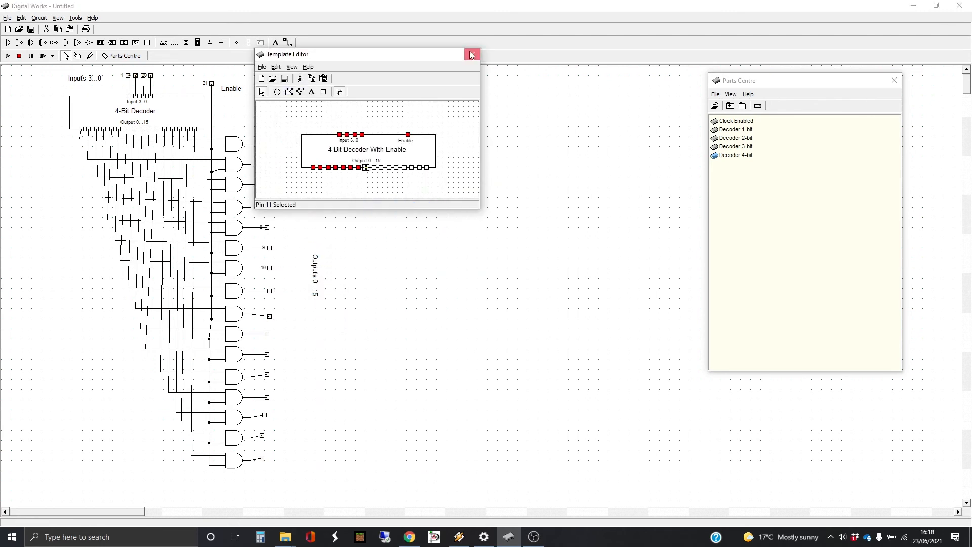
click(472, 55)
Associate the ninth and tenth output tags with the ninth and tenth output pins of the template.
right_click(268, 315)
click(298, 321)
right_click(374, 168)
click(377, 206)
click(472, 55)
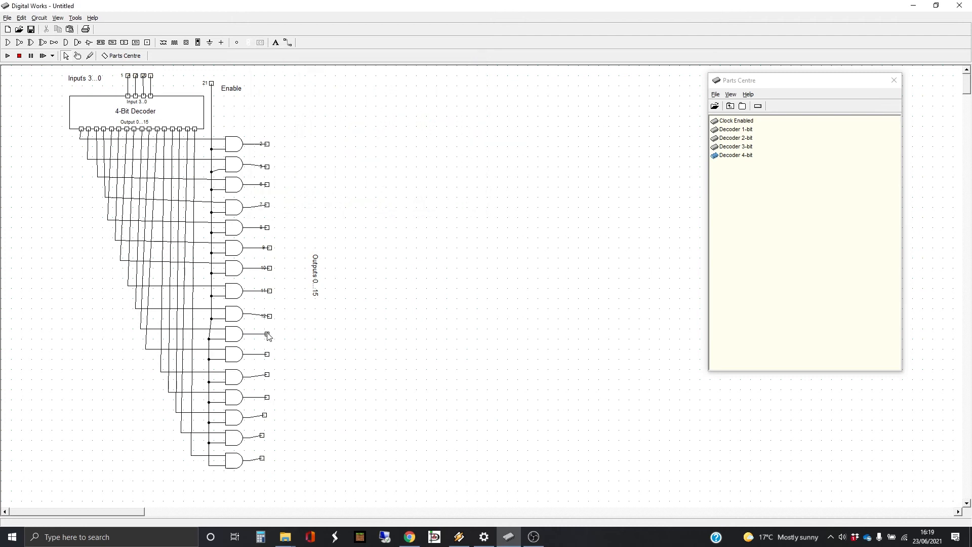
right_click(269, 334)
click(299, 338)
right_click(381, 169)
click(399, 207)
Associate the eleventh and twelfth output tags with the eleventh and twelfth output pins of the template.
right_click(268, 354)
click(299, 359)
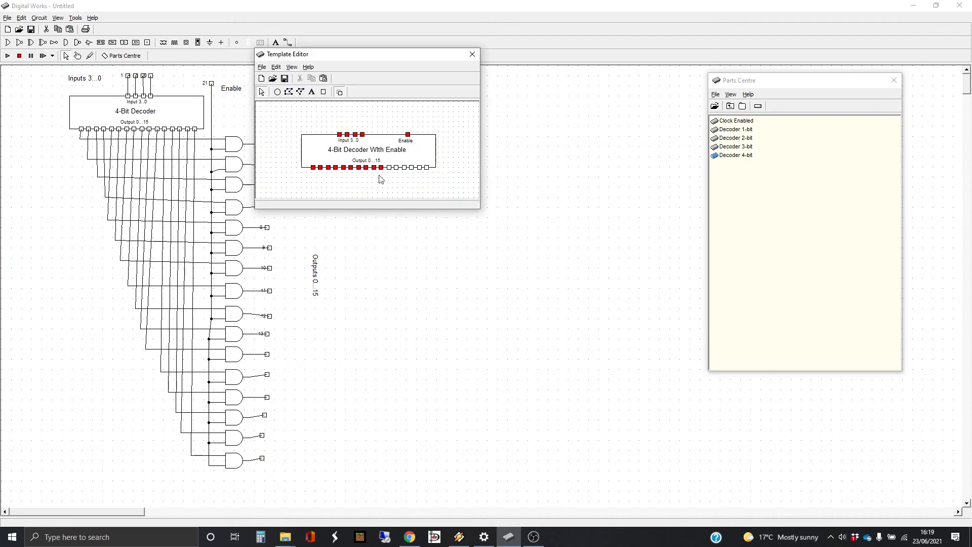
right_click(389, 169)
click(393, 207)
right_click(268, 374)
click(299, 379)
right_click(396, 168)
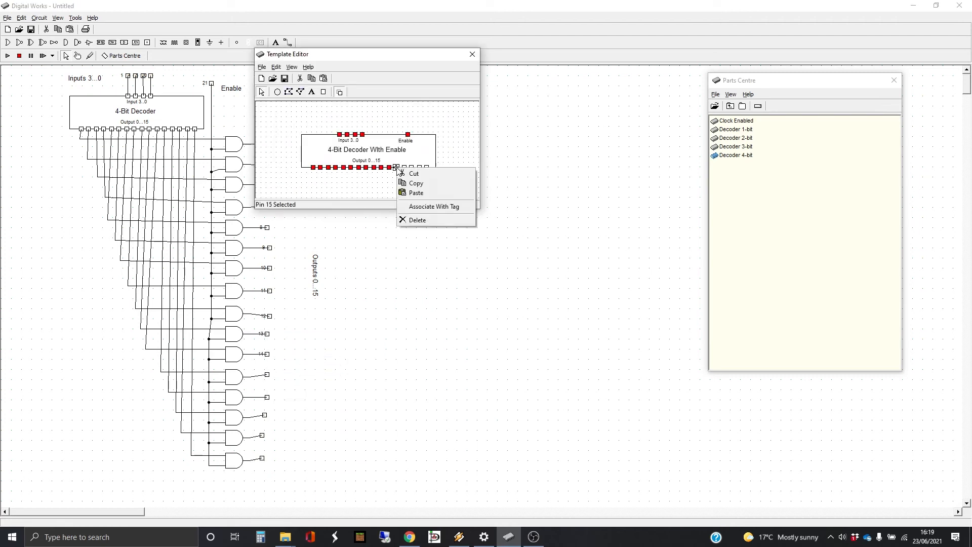
click(399, 207)
click(471, 55)
Associate the thirteenth and fourteenth output tags with the thirteenth and fourteenth output pins of the template.
right_click(269, 396)
click(298, 402)
right_click(404, 169)
click(408, 207)
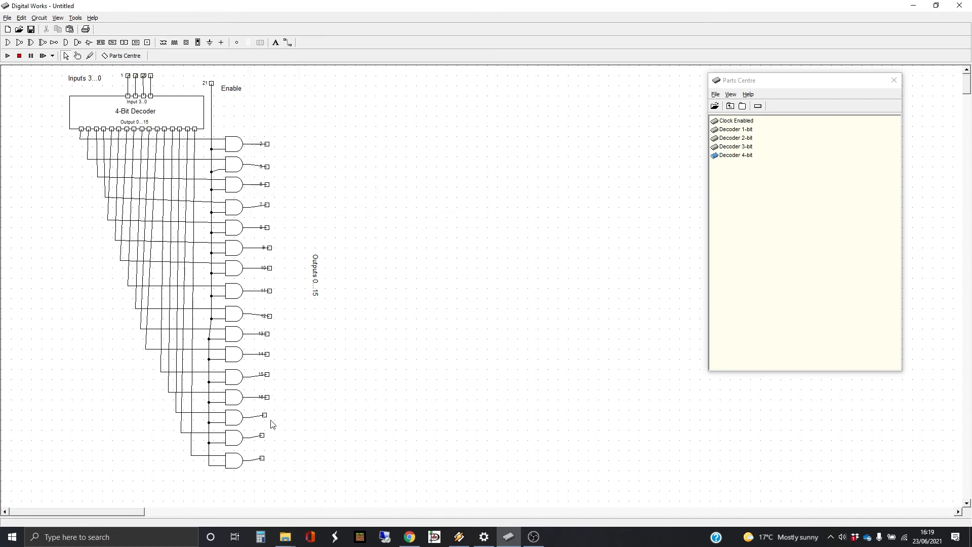
right_click(264, 414)
click(298, 420)
click(411, 169)
right_click(412, 168)
click(415, 207)
click(472, 55)
Associate the last two output tags with the last two output pins of the template and close the Template Editor.
right_click(262, 435)
click(296, 440)
right_click(420, 168)
click(423, 207)
click(471, 52)
right_click(262, 459)
click(296, 462)
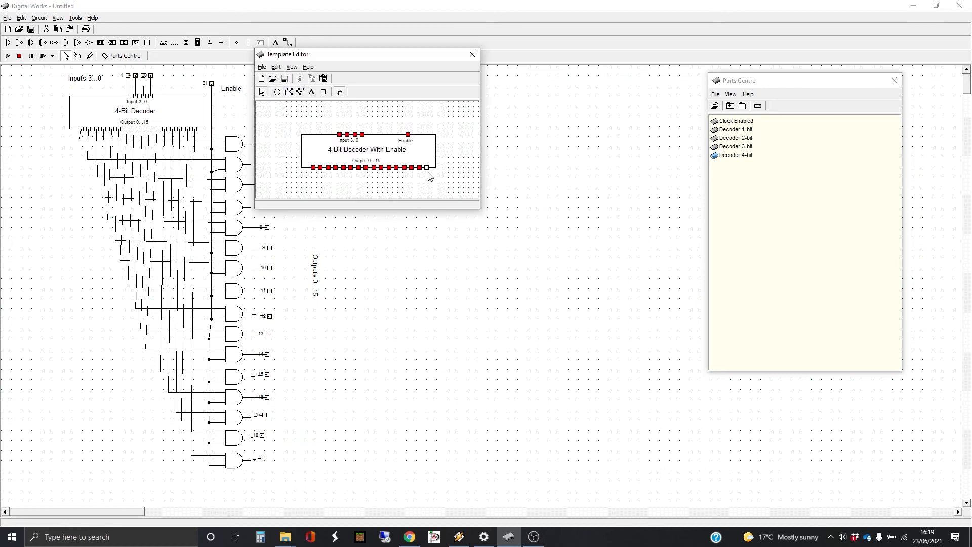
click(427, 168)
right_click(428, 168)
click(431, 207)
click(471, 58)
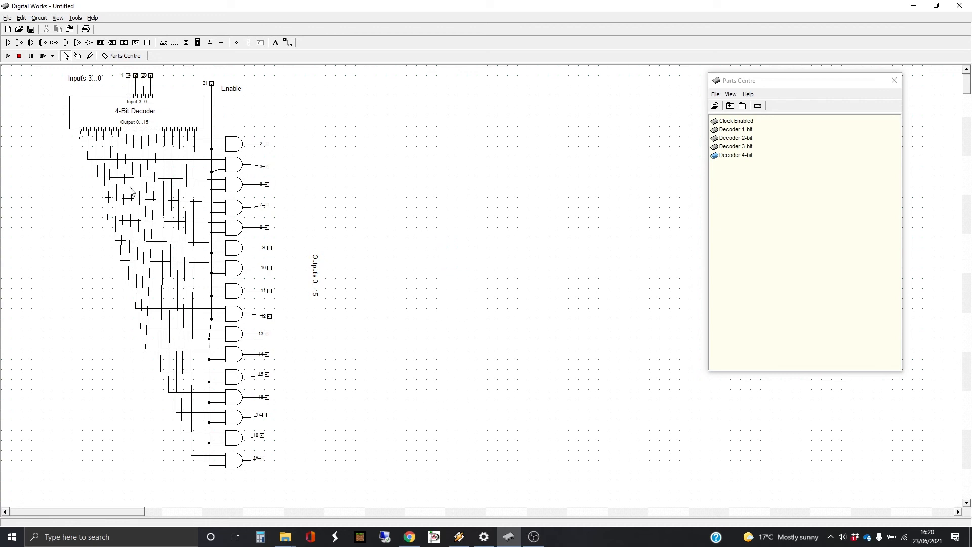
Save the circuit as a macro named "Decoder 4-bit With Enable" in the MyMacros folder.
click(7, 19)
click(23, 63)
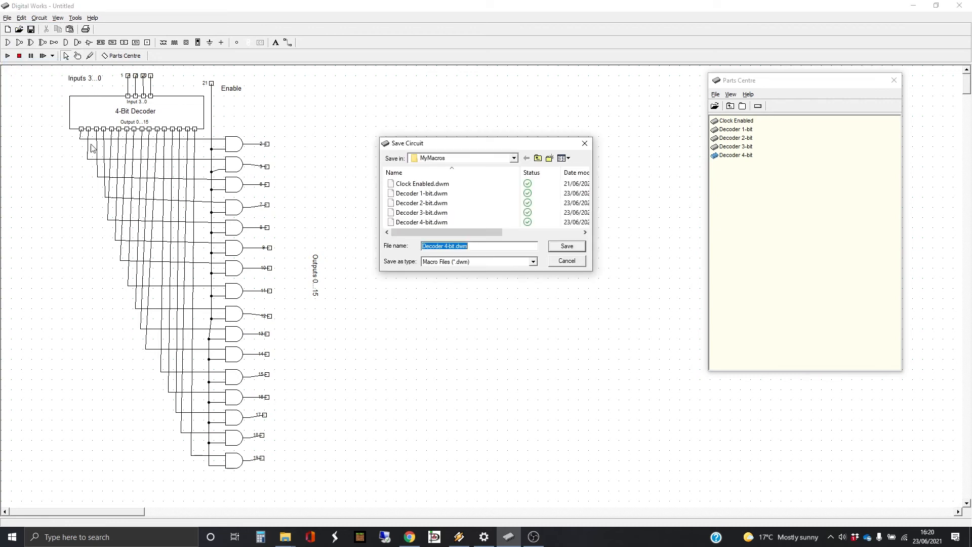
click(455, 246)
text(WIth ENable)
key(Return)
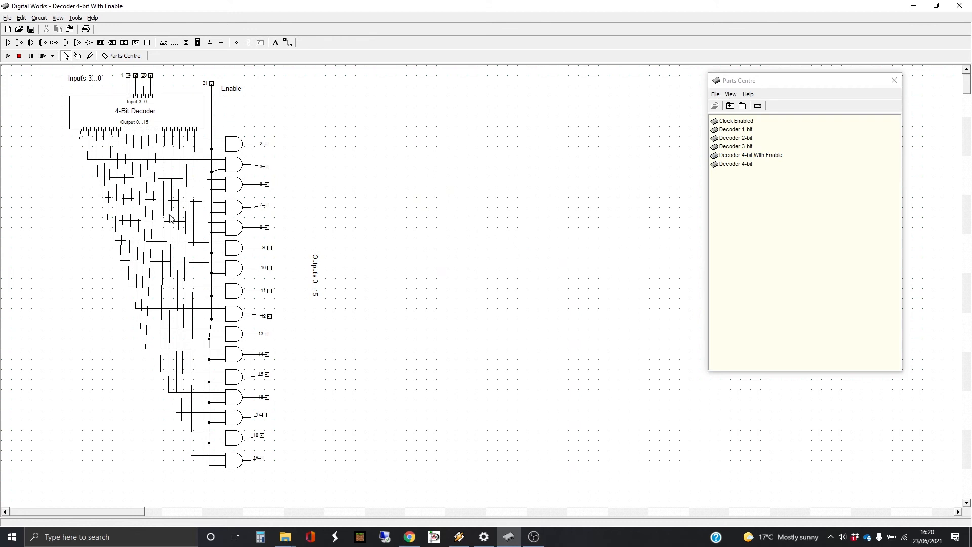
Create a new circuit and place the "Decoder 4-bit With Enable" macro in its upper-left area.
click(6, 20)
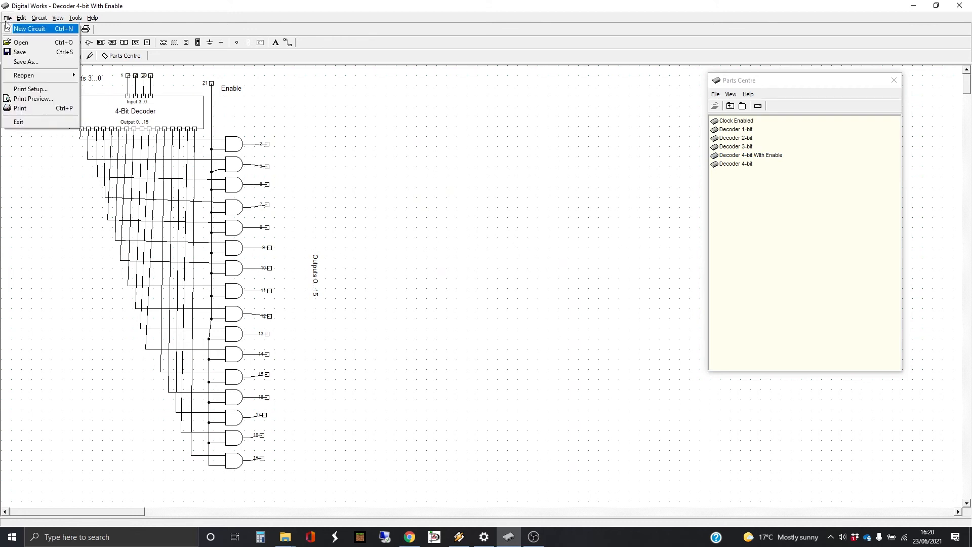
click(28, 29)
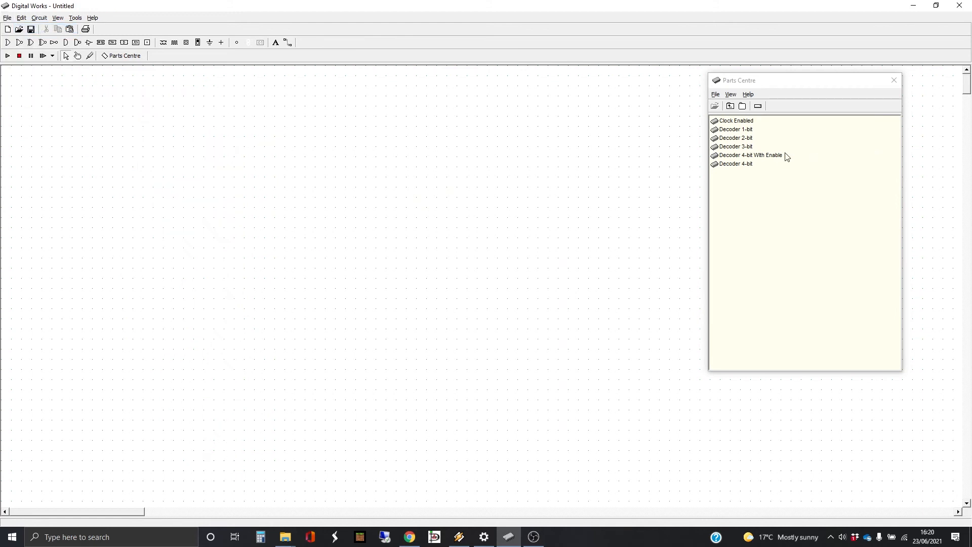
click(770, 156)
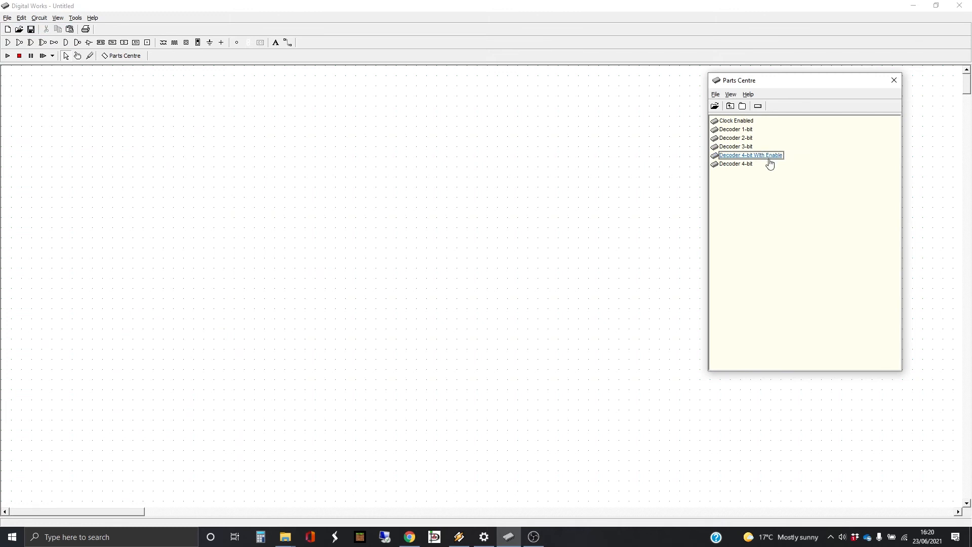
drag(768, 161, 260, 173)
click(292, 131)
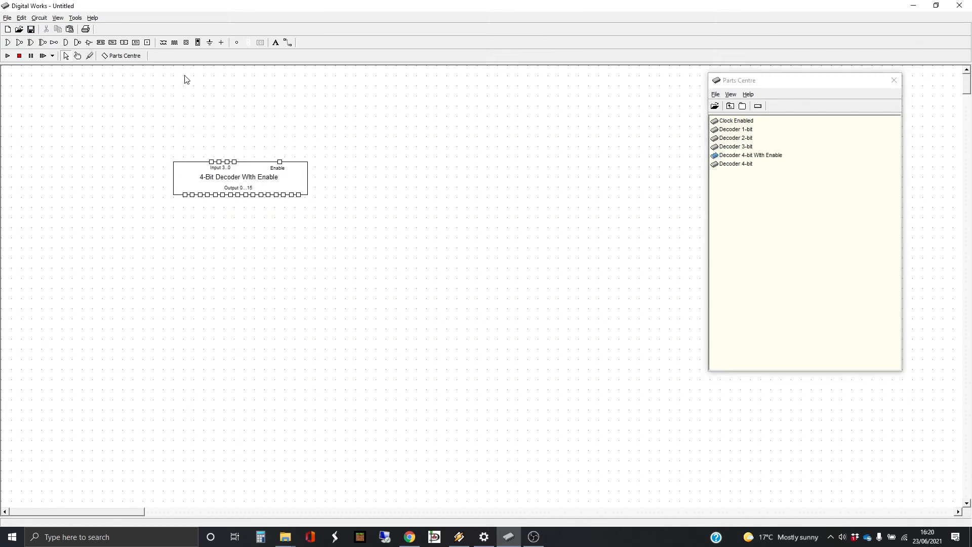
Place four interactive inputs above the decoder's Input 3...0 pins and a fifth above its Enable pin.
click(188, 44)
click(210, 145)
click(186, 43)
click(219, 146)
click(226, 145)
click(238, 146)
click(274, 149)
Place a row of 16 LEDs below the decoder's output pins.
click(237, 44)
click(213, 210)
click(224, 210)
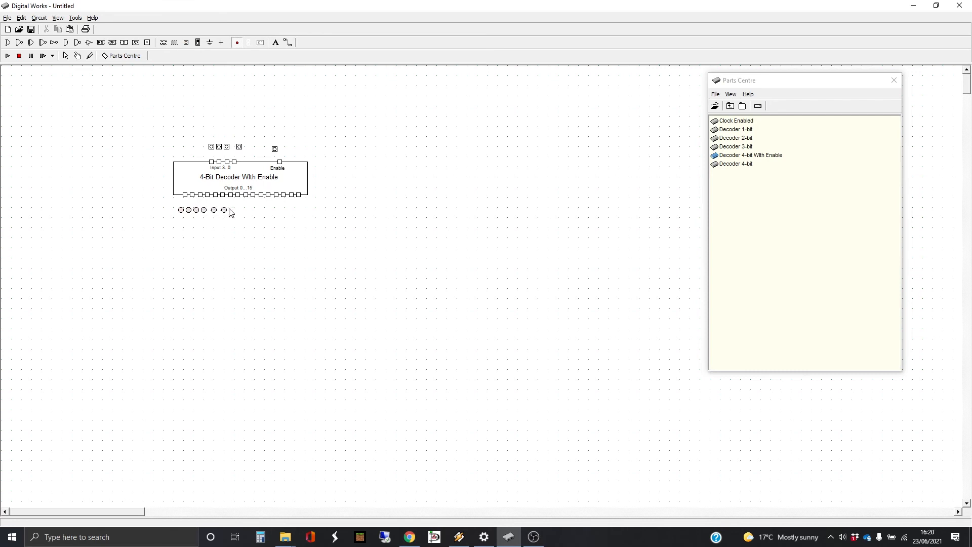
click(241, 209)
click(252, 209)
click(293, 210)
click(300, 210)
click(310, 209)
click(322, 209)
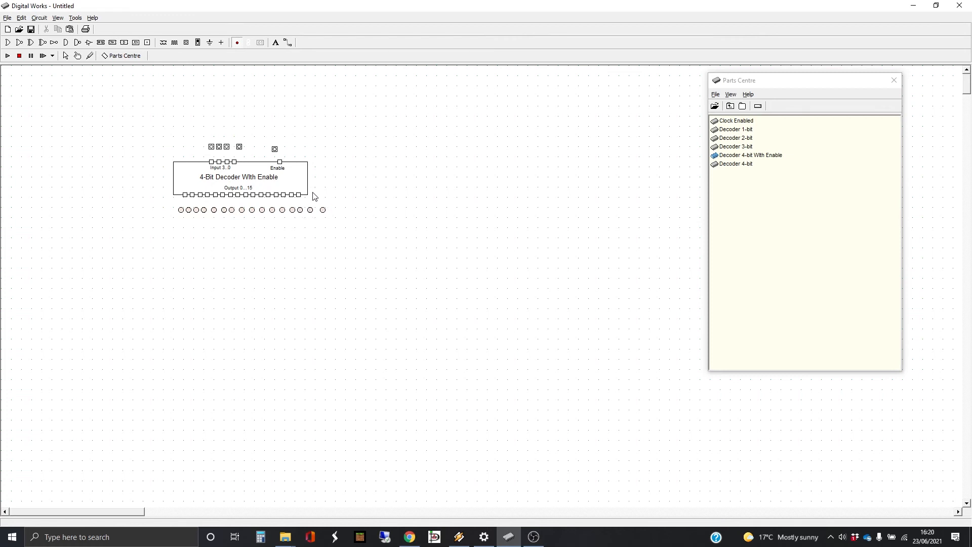
Wire the four interactive inputs to the decoder's Input 3...0 pins and the fifth to the Enable pin.
click(288, 43)
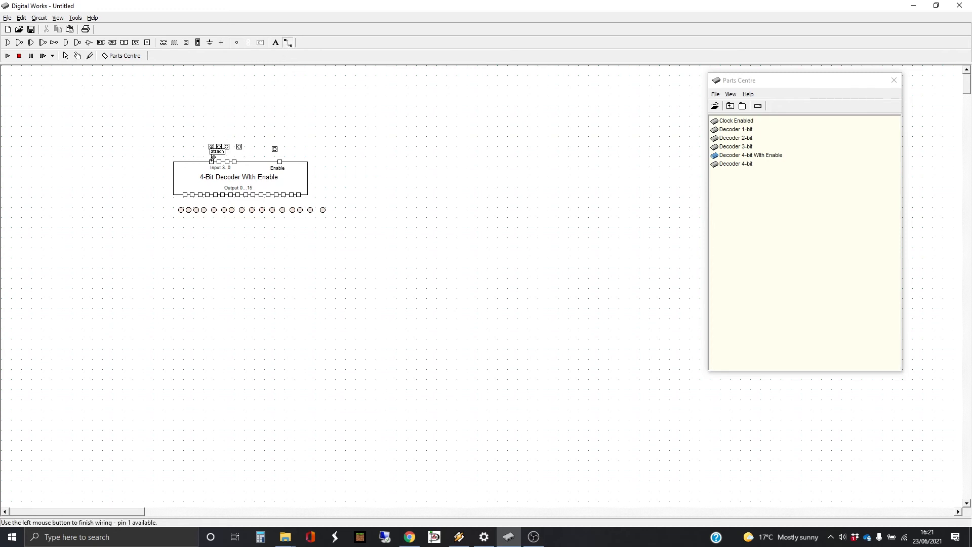
click(211, 162)
click(219, 148)
click(226, 147)
click(226, 162)
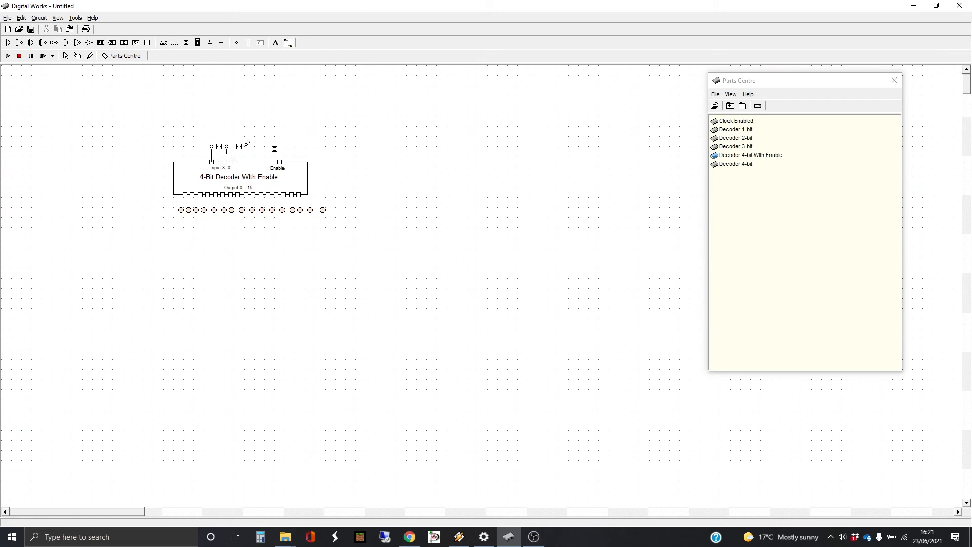
click(239, 147)
click(234, 161)
click(279, 162)
Wire the decoder's first eight output pins to the first eight LEDs in order.
click(181, 209)
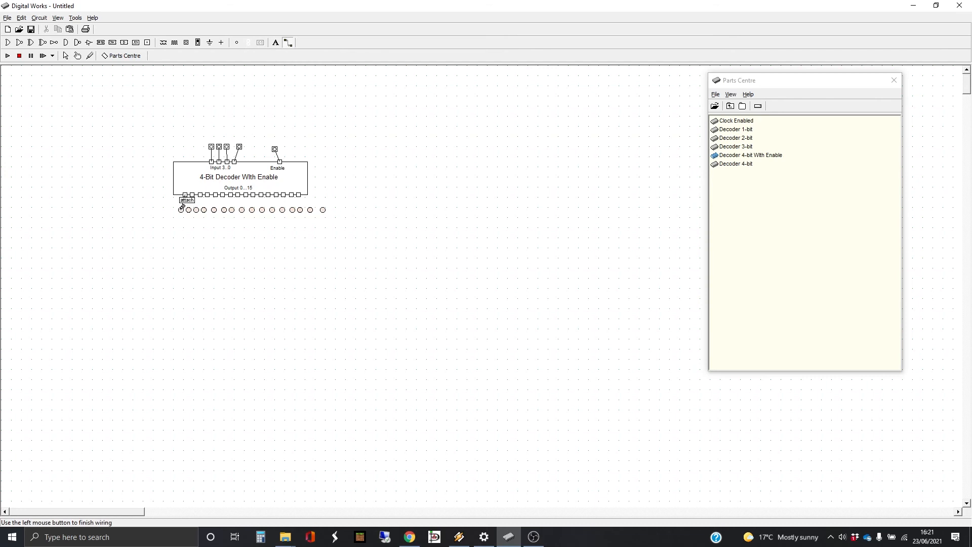
mouse_move(194, 194)
mouse_down()
mouse_move(188, 209)
mouse_move(200, 196)
mouse_move(204, 208)
mouse_up()
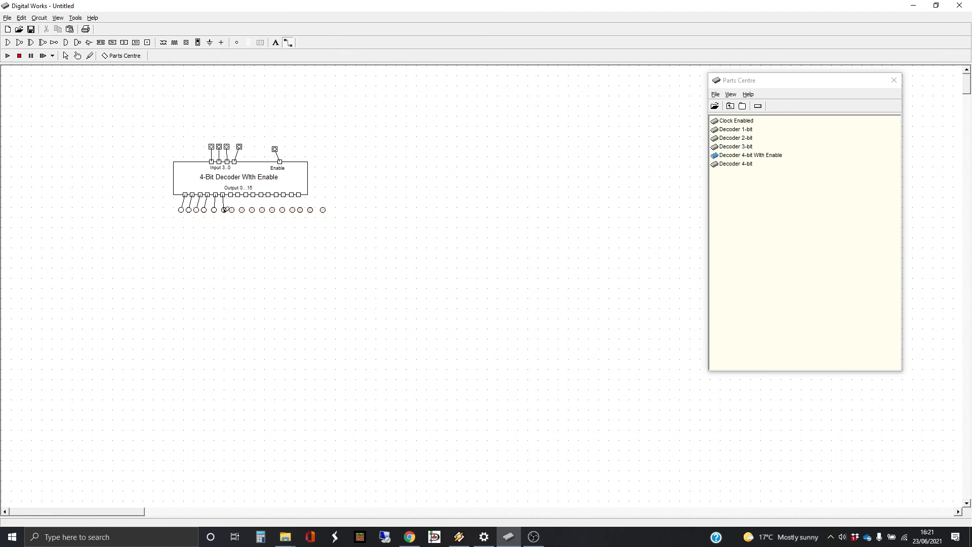
click(225, 209)
click(230, 196)
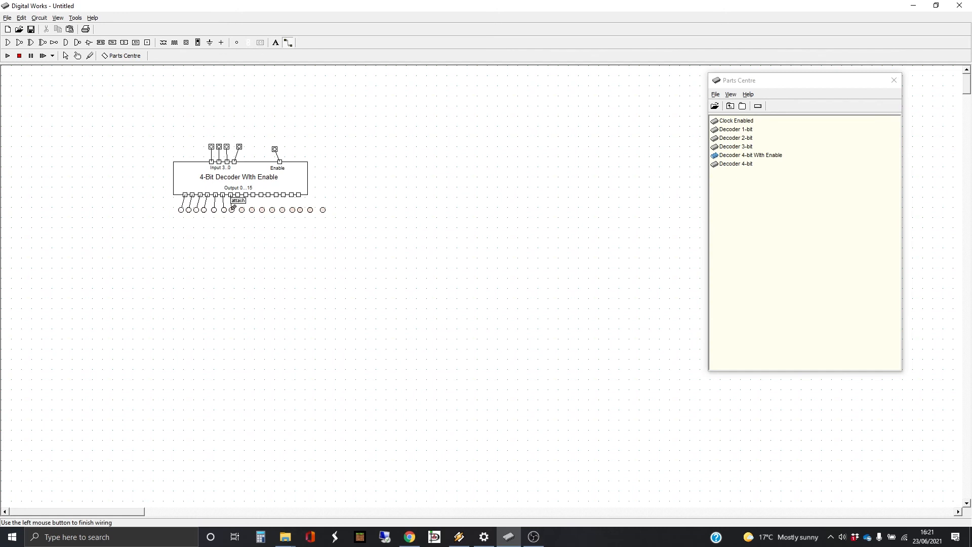
click(232, 209)
click(239, 194)
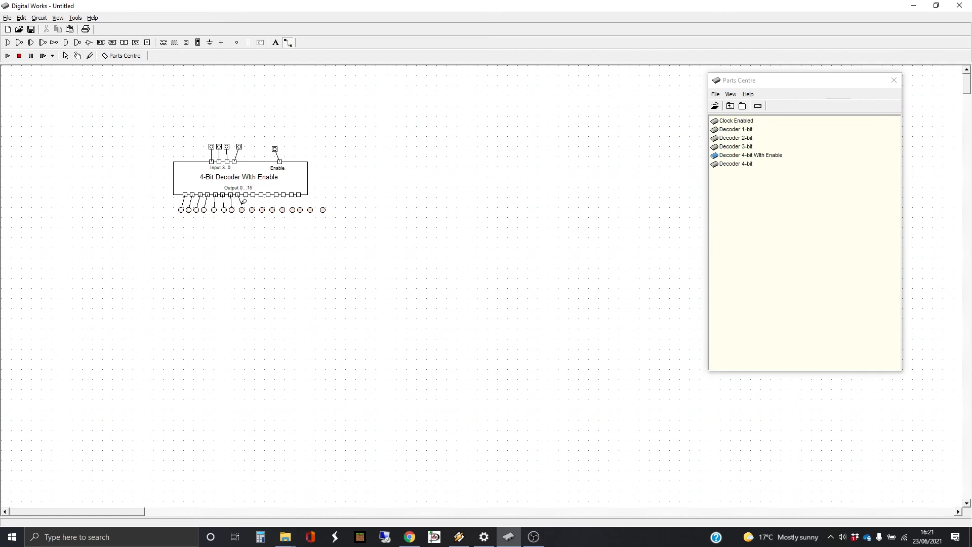
click(241, 209)
Wire the ninth to twelfth output pins of the decoder to the ninth to twelfth LEDs.
click(247, 194)
click(251, 209)
click(254, 195)
click(262, 209)
click(261, 194)
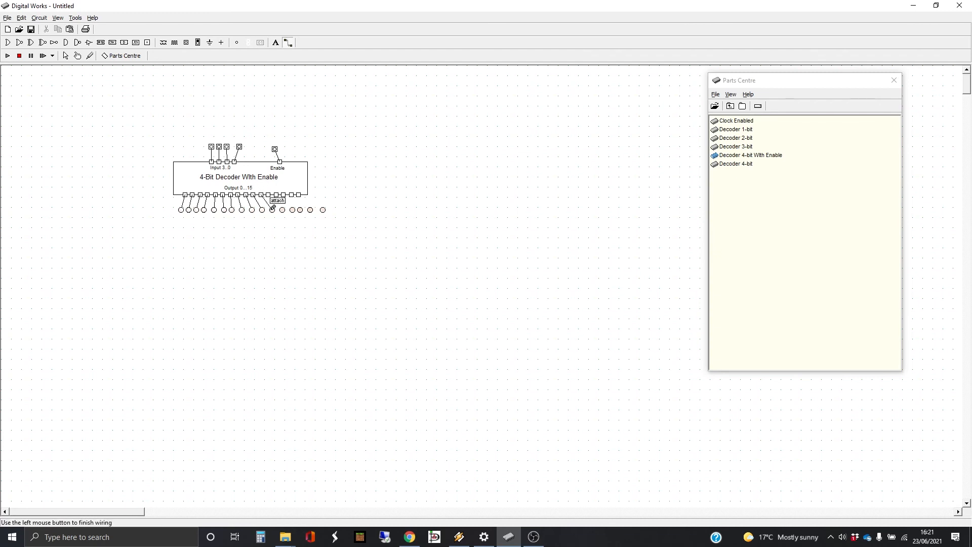
click(272, 207)
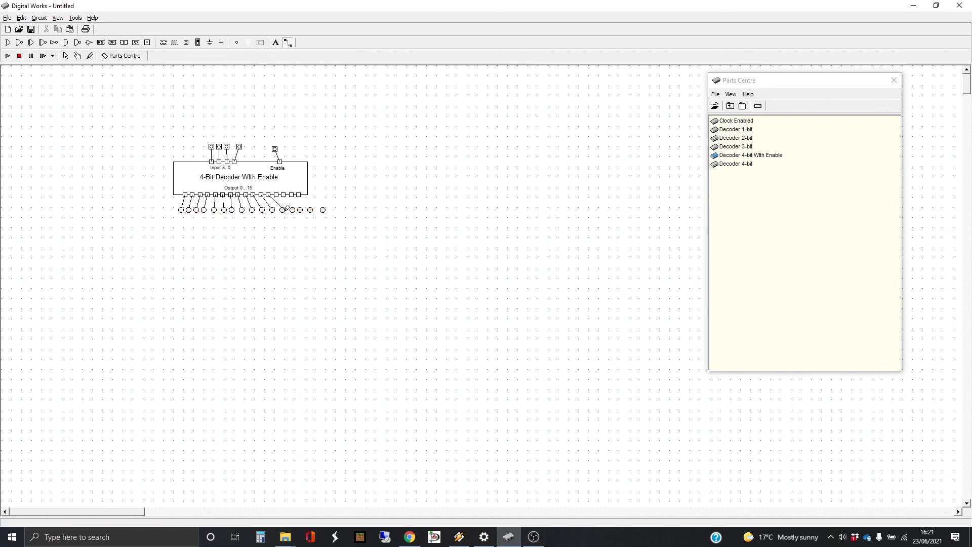
click(283, 209)
Wire the decoder's last four output pins to the last four LEDs.
click(283, 194)
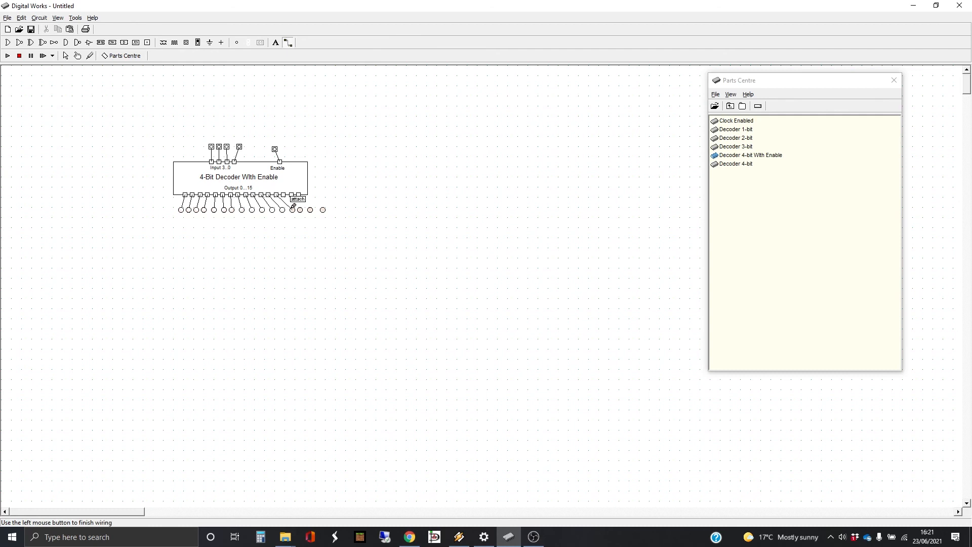
click(292, 207)
click(291, 194)
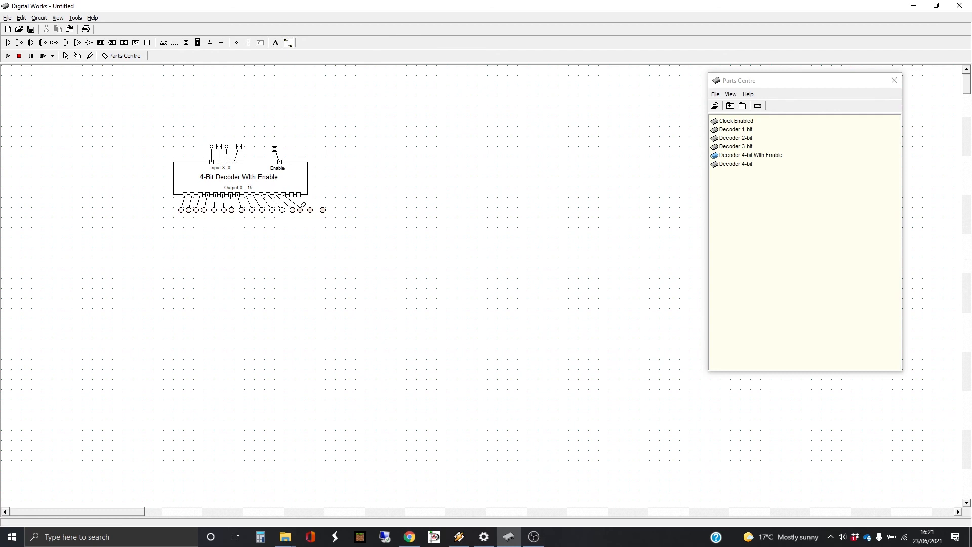
click(300, 207)
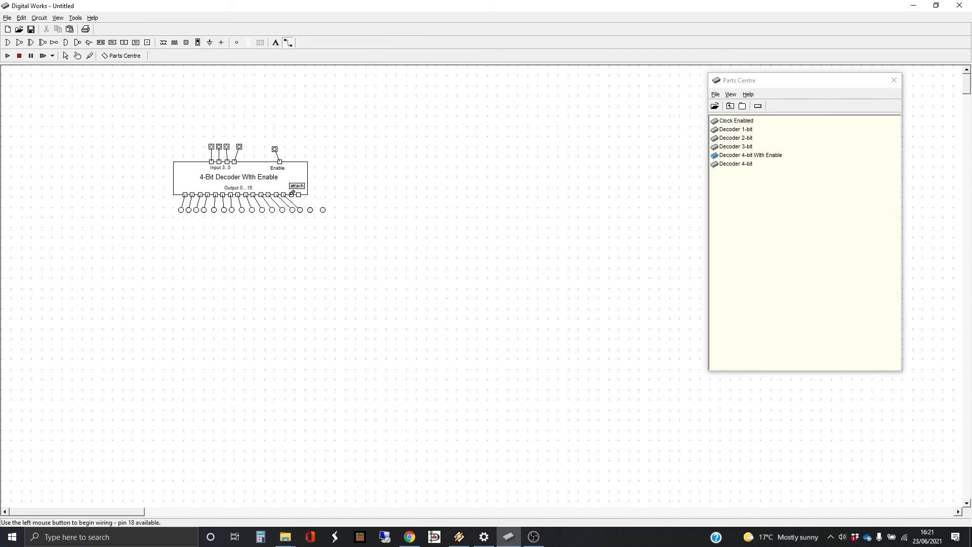
click(291, 194)
click(310, 207)
click(298, 195)
click(324, 208)
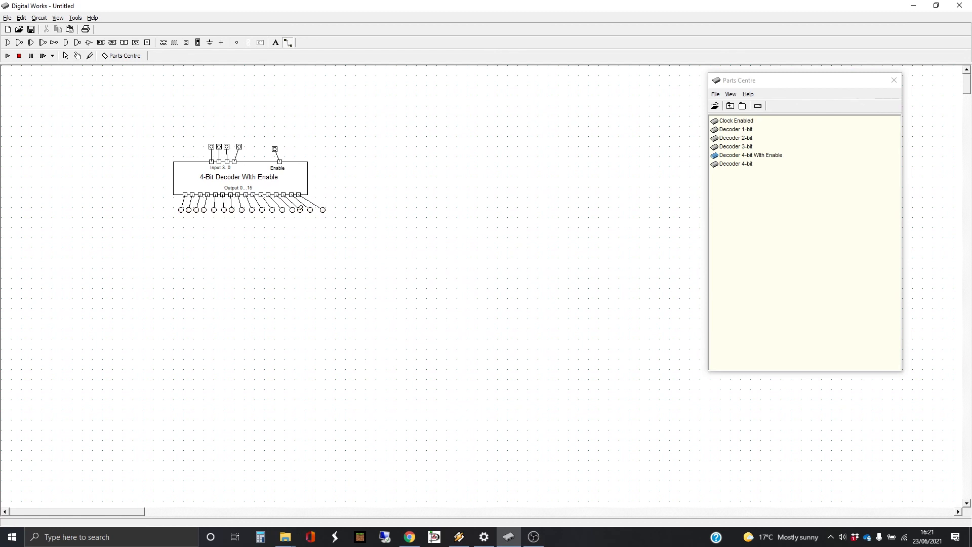
Run the simulation and test the Enable line, first with all inputs off and again with inputs 3 and 1 on.
click(7, 56)
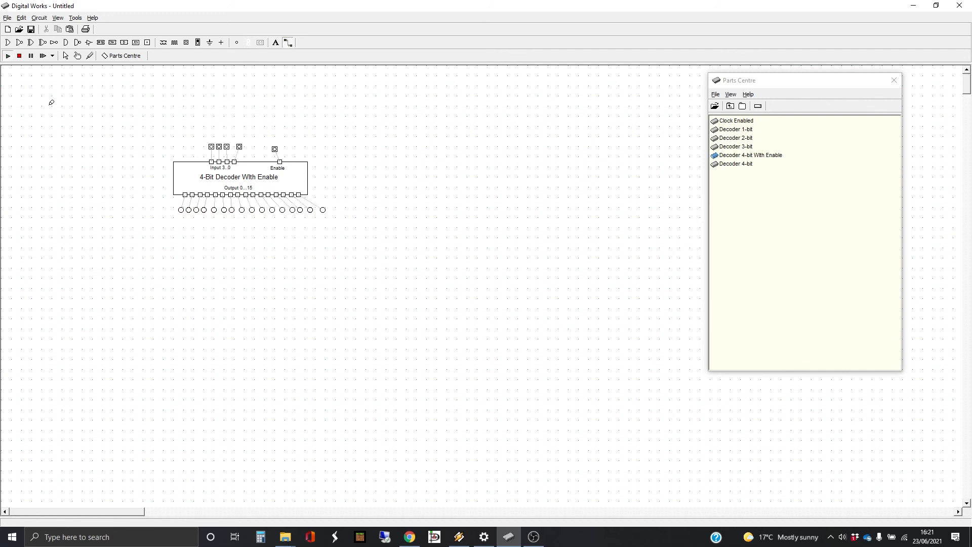
click(78, 55)
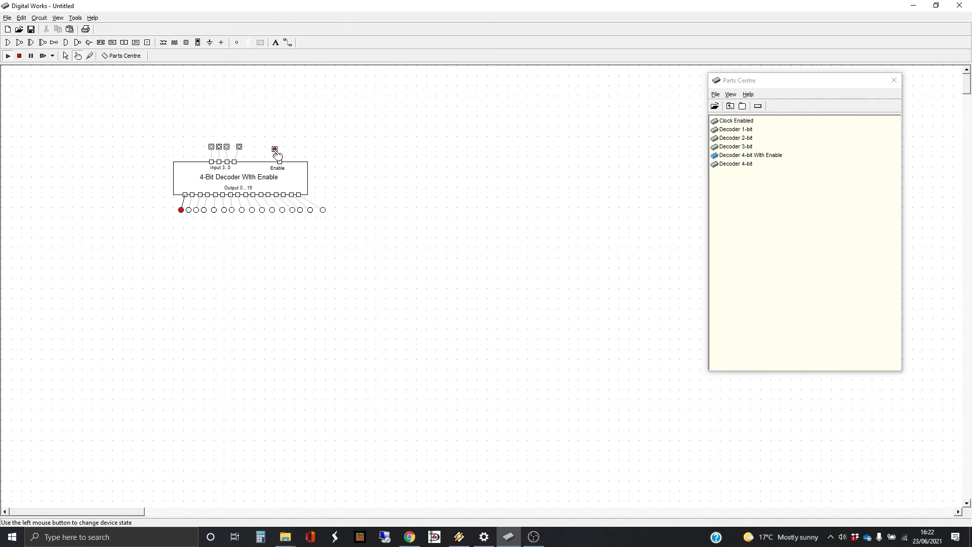
click(275, 150)
click(212, 147)
click(226, 147)
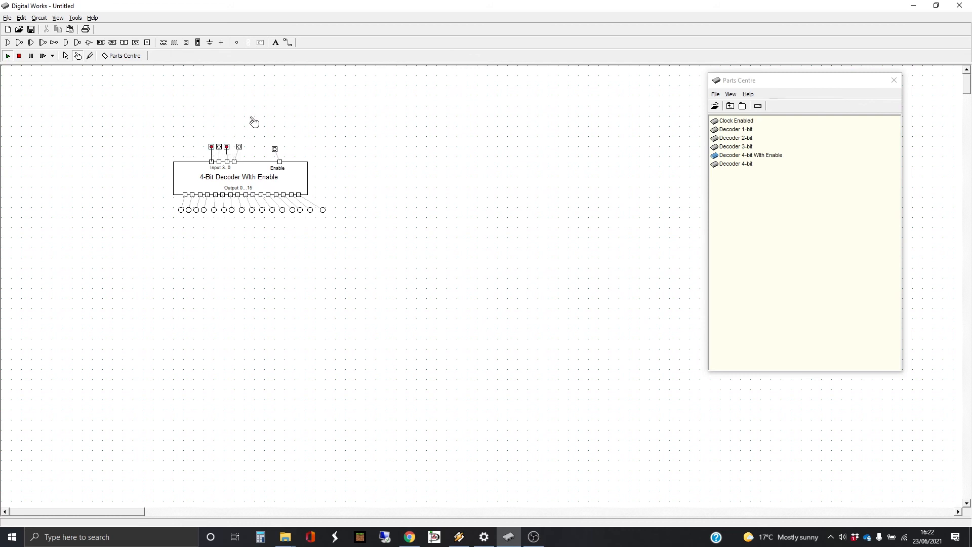
click(276, 150)
Turn on inputs 2 and 0 so all four are on, and toggle Enable several times, leaving it off.
click(219, 147)
click(239, 147)
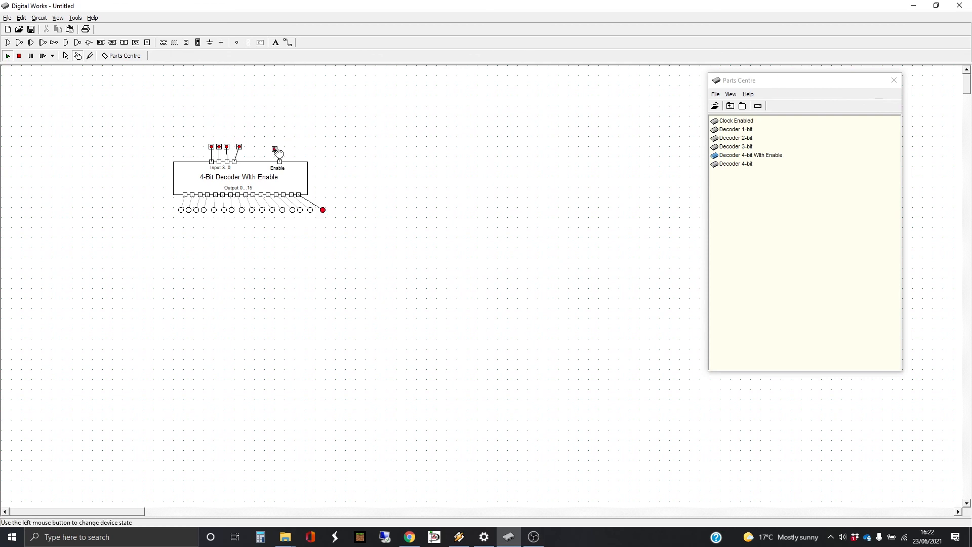
click(275, 150)
click(275, 150)
click(275, 150)
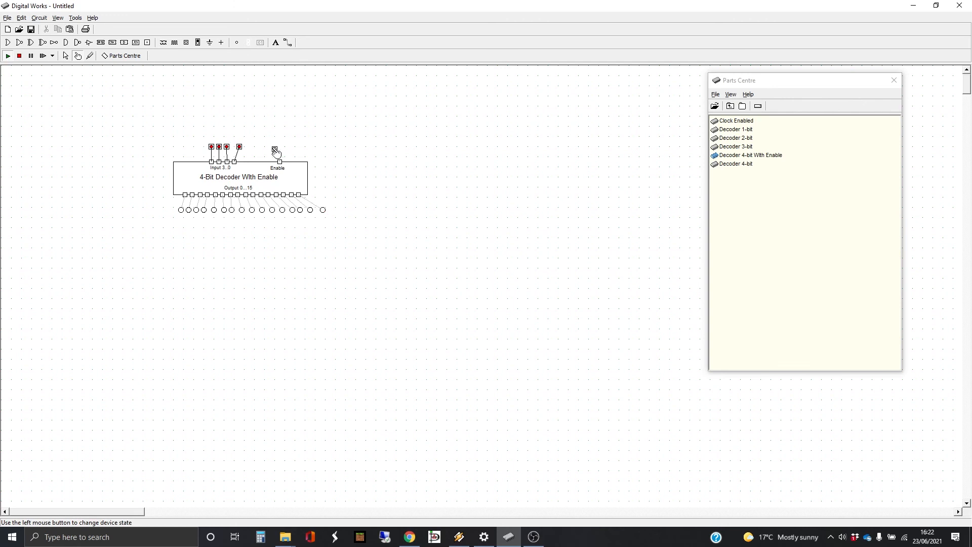
Turn off inputs 3, 2 and 1, keep only input 0 on, and toggle Enable to test the decoder, leaving Enable off.
click(220, 148)
click(227, 148)
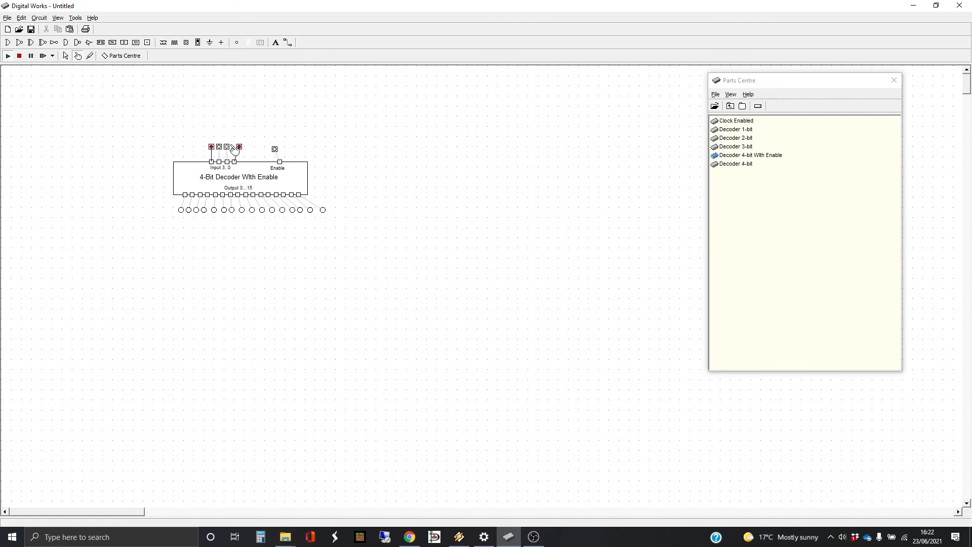
click(275, 151)
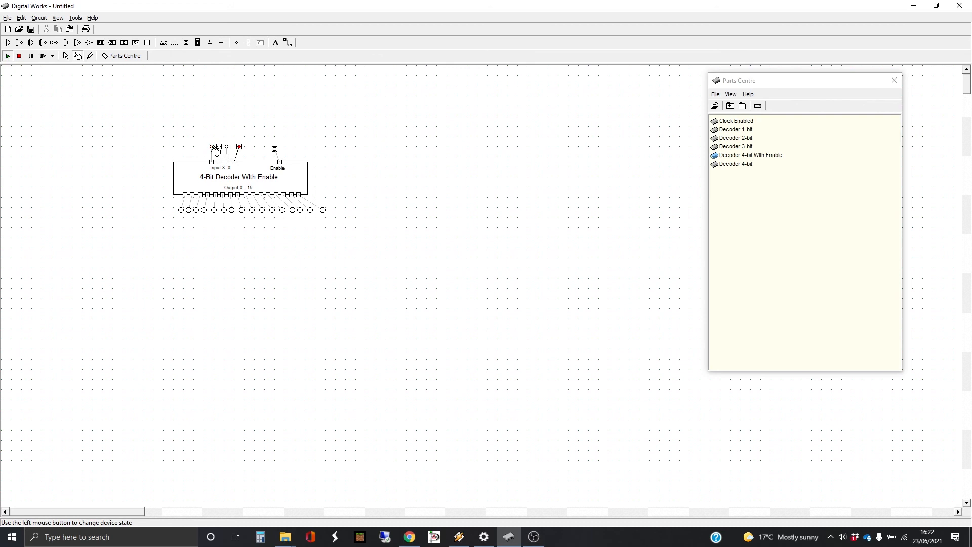
click(276, 151)
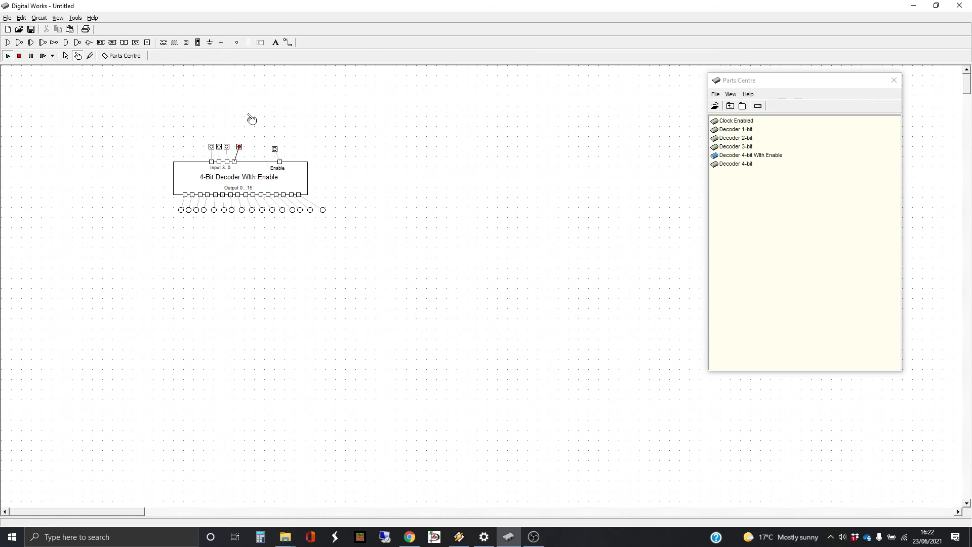